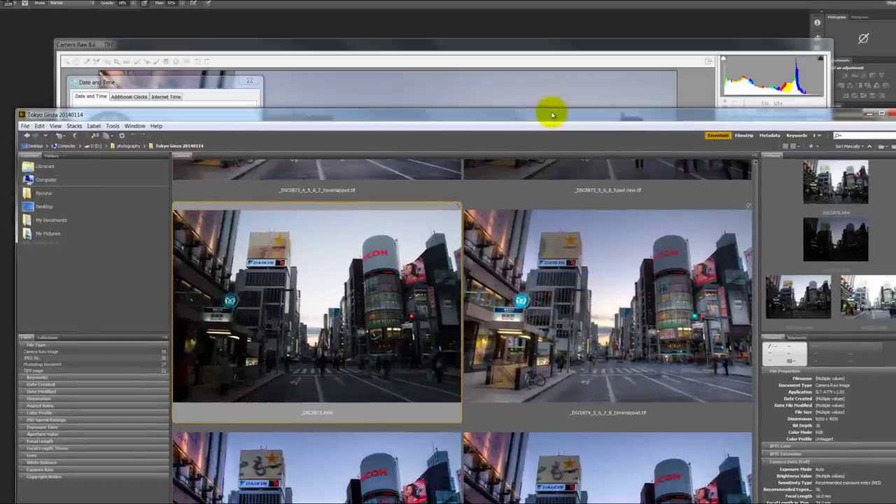
Move the image browser window out of the way, dismiss the Date and Time dialog and cancel the Camera Raw session
{"action": "left_click_drag", "start_coordinate": [551, 114], "coordinate": [559, 14]}
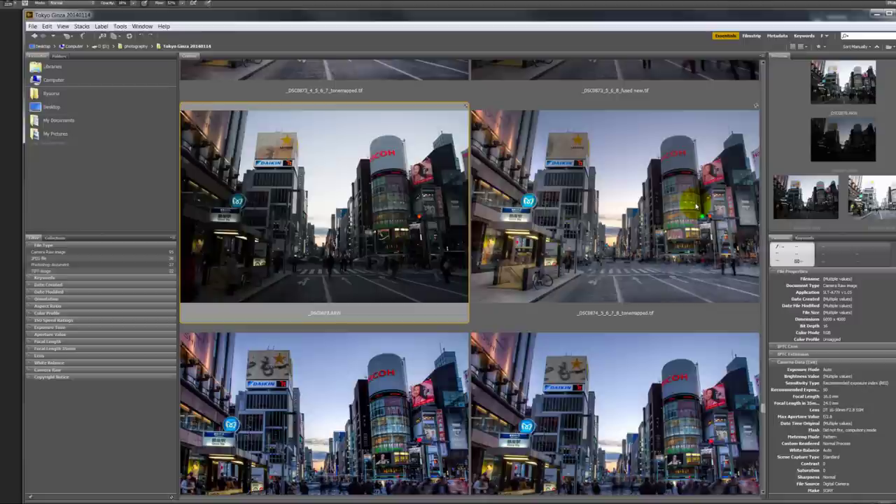
{"action": "left_click_drag", "start_coordinate": [781, 11], "coordinate": [763, 503]}
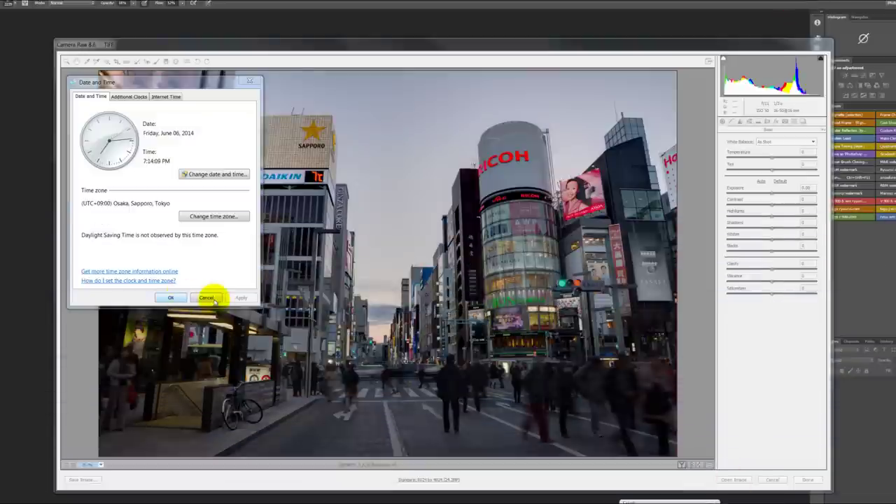
{"action": "left_click", "coordinate": [173, 298]}
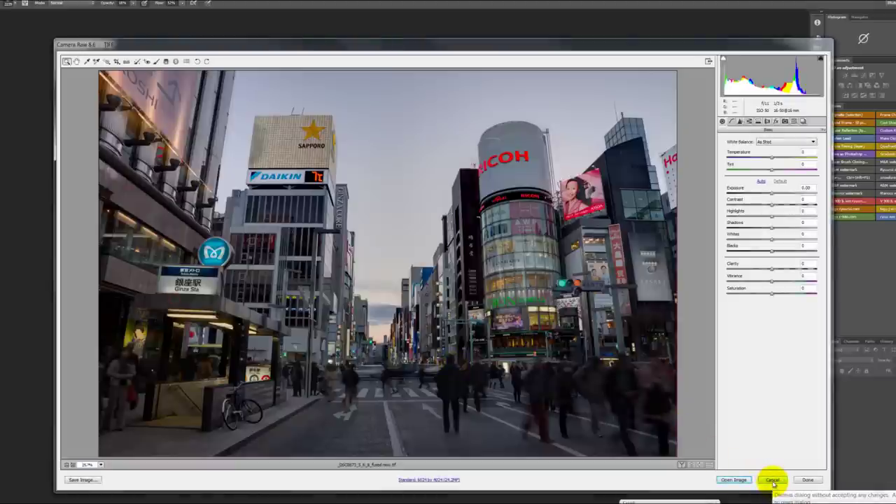
{"action": "left_click", "coordinate": [773, 481]}
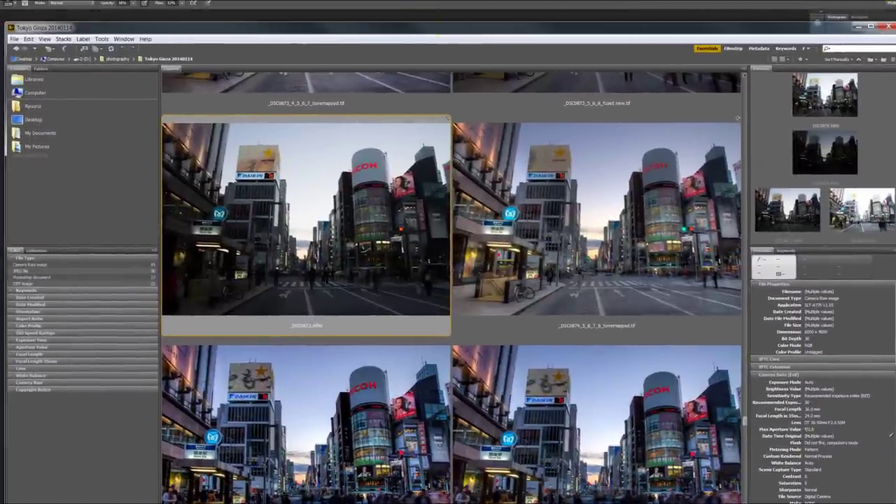
Load the four selected raw photos _DSC0873, _DSC0875, _DSC0876 and _DSC0878 from Bridge into Photomatix Pro, merging them for HDR processing
{"action": "left_click_drag", "start_coordinate": [550, 33], "coordinate": [740, 26]}
{"action": "left_click_drag", "start_coordinate": [526, 223], "coordinate": [364, 12]}
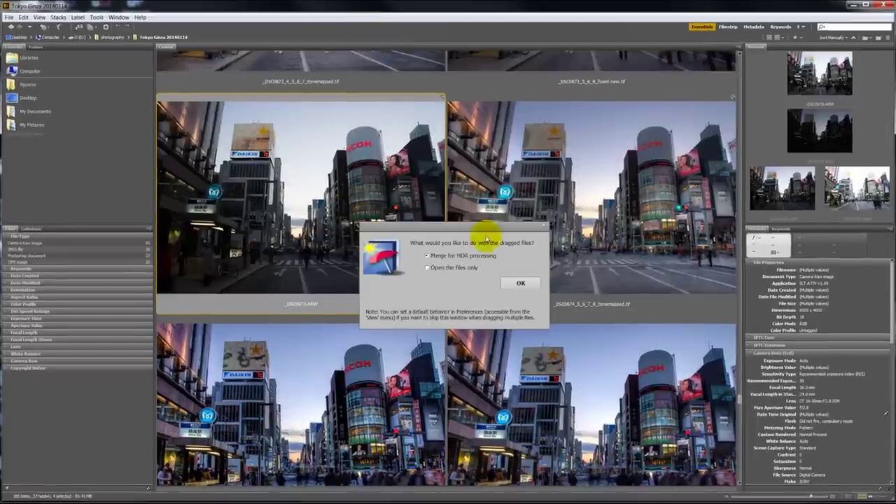
{"action": "left_click", "coordinate": [515, 286]}
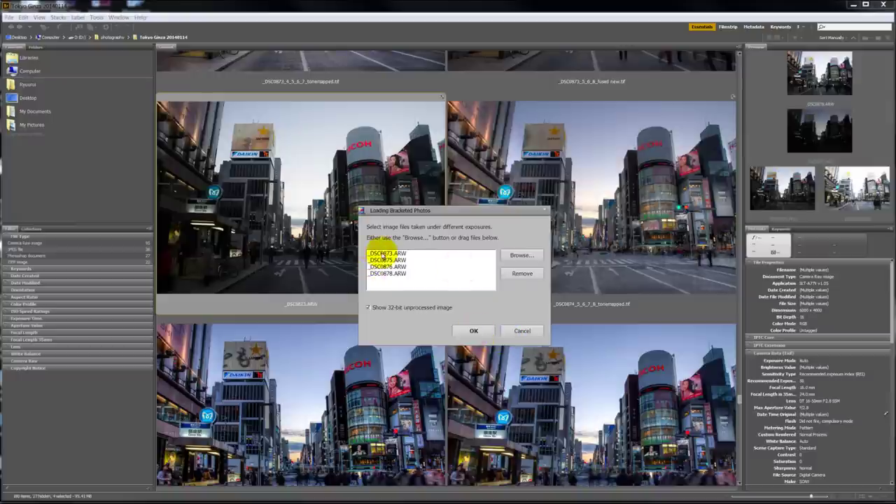
{"action": "left_click", "coordinate": [476, 330]}
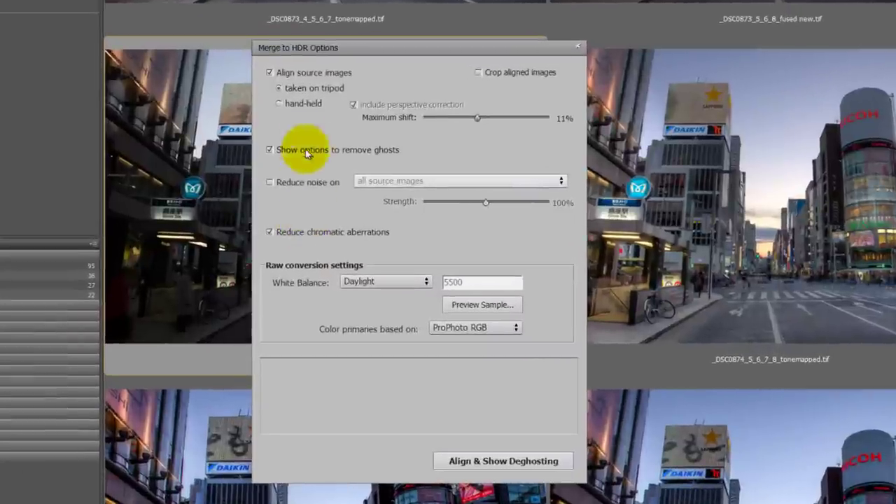
Align the source images as taken on tripod, with ghost removal options and chromatic aberration reduction enabled, and proceed to deghosting
{"action": "mouse_move", "coordinate": [301, 109]}
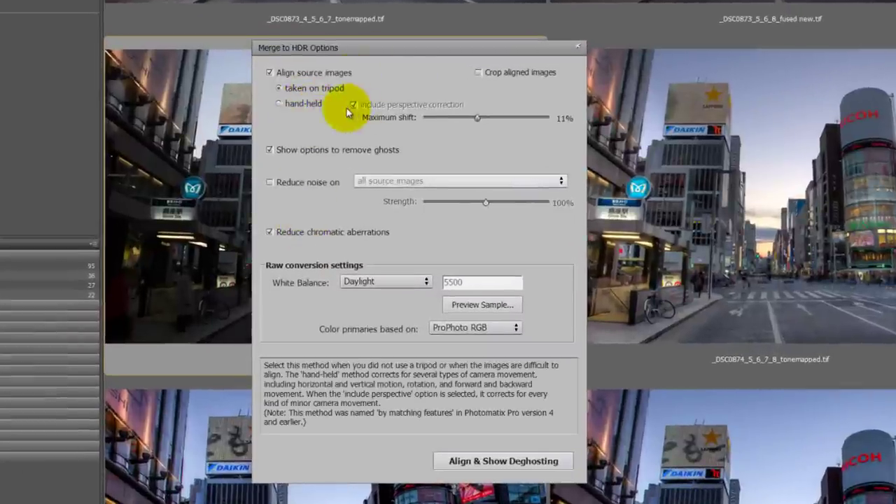
{"action": "mouse_move", "coordinate": [398, 89]}
{"action": "mouse_move", "coordinate": [348, 104]}
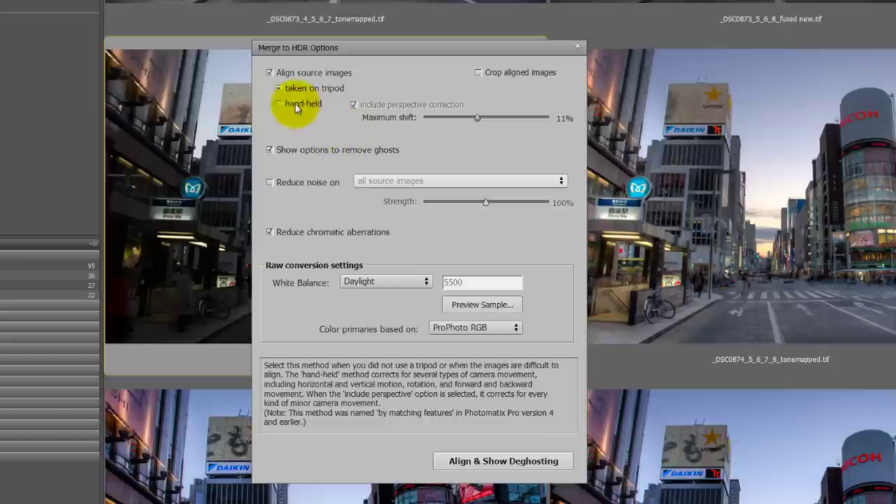
{"action": "mouse_move", "coordinate": [285, 93]}
{"action": "mouse_move", "coordinate": [275, 77]}
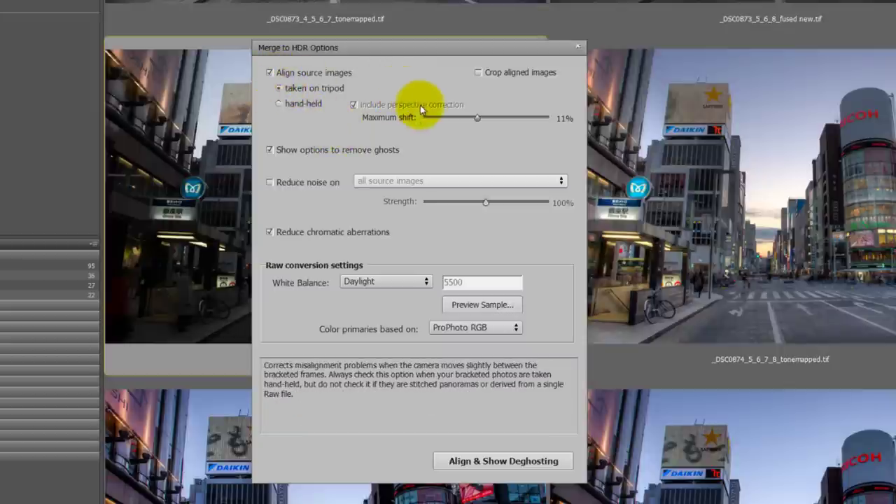
{"action": "mouse_move", "coordinate": [425, 114]}
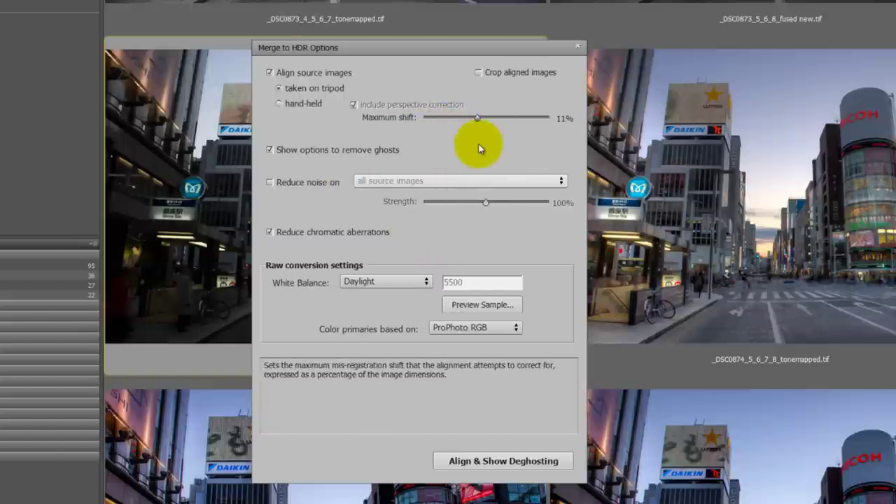
{"action": "mouse_move", "coordinate": [473, 148]}
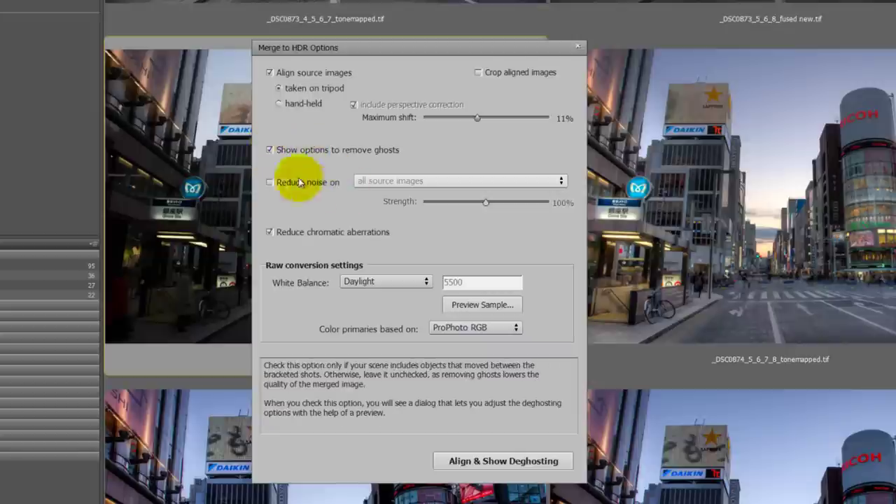
{"action": "mouse_move", "coordinate": [372, 232]}
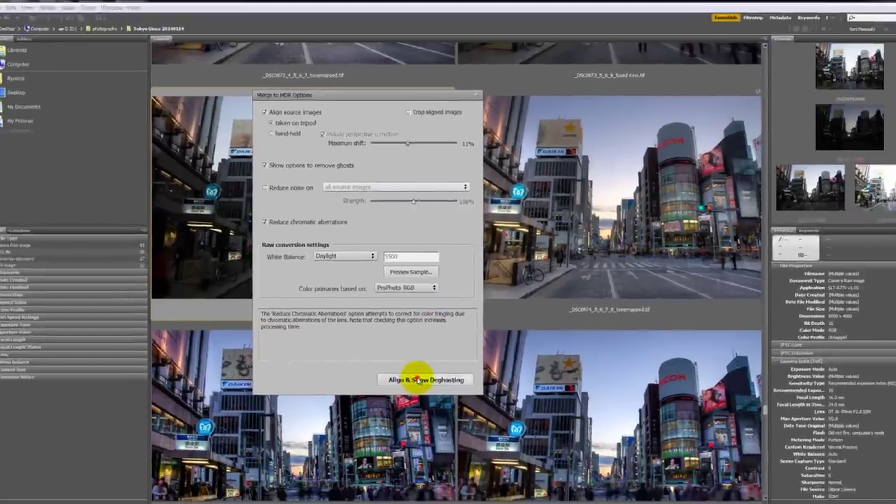
{"action": "left_click", "coordinate": [418, 379]}
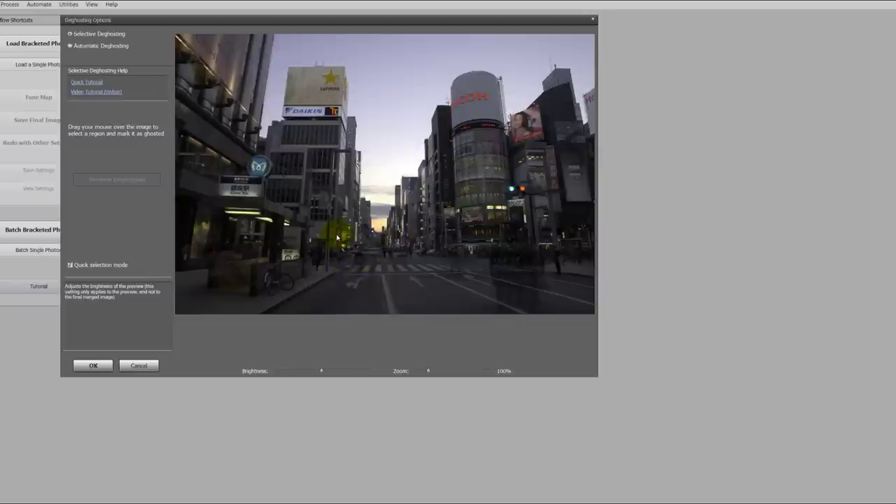
Outline the whole street area with pedestrians across the image's lower part as ghosted, preview the deghosting and return to selection mode
{"action": "mouse_move", "coordinate": [336, 238]}
{"action": "left_mouse_down"}
{"action": "mouse_move", "coordinate": [358, 238]}
{"action": "mouse_move", "coordinate": [375, 226]}
{"action": "mouse_move", "coordinate": [460, 243]}
{"action": "mouse_move", "coordinate": [527, 230]}
{"action": "mouse_move", "coordinate": [592, 234]}
{"action": "mouse_move", "coordinate": [596, 314]}
{"action": "mouse_move", "coordinate": [583, 326]}
{"action": "mouse_move", "coordinate": [539, 329]}
{"action": "mouse_move", "coordinate": [172, 327]}
{"action": "mouse_move", "coordinate": [172, 231]}
{"action": "mouse_move", "coordinate": [211, 221]}
{"action": "mouse_move", "coordinate": [284, 264]}
{"action": "mouse_move", "coordinate": [340, 234]}
{"action": "left_mouse_up"}
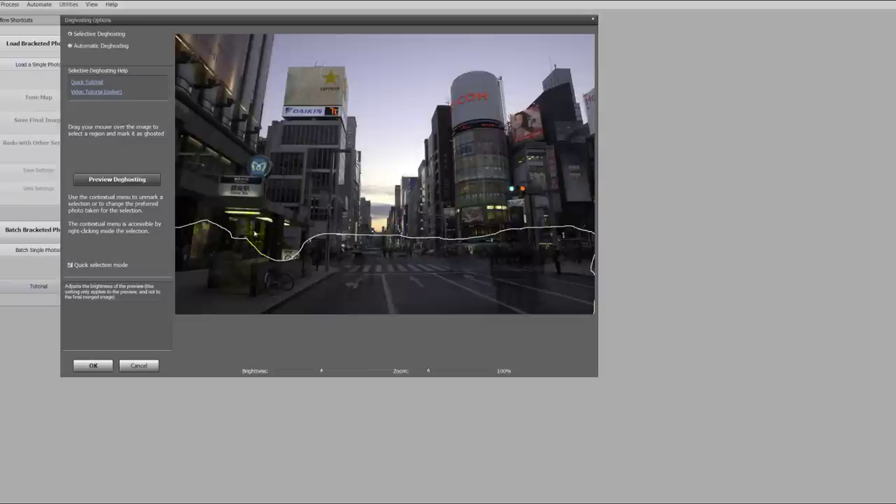
{"action": "left_click", "coordinate": [122, 181]}
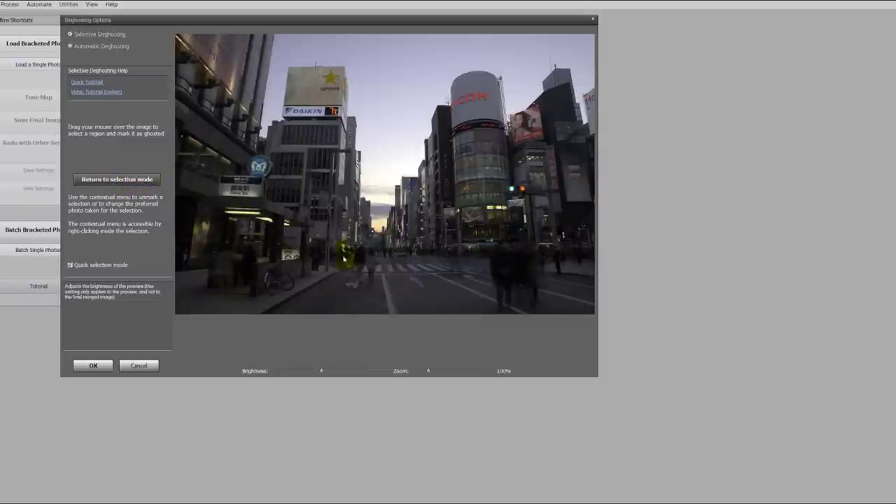
{"action": "left_click", "coordinate": [108, 183]}
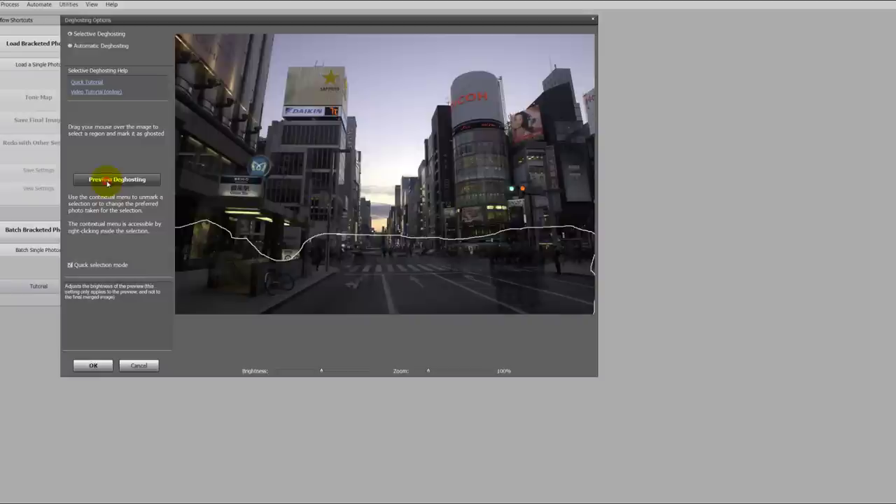
Set the 0 EV photo as the source for the ghosted street selection, preview the deghosting and accept it
{"action": "right_click", "coordinate": [478, 263]}
{"action": "right_click", "coordinate": [409, 262]}
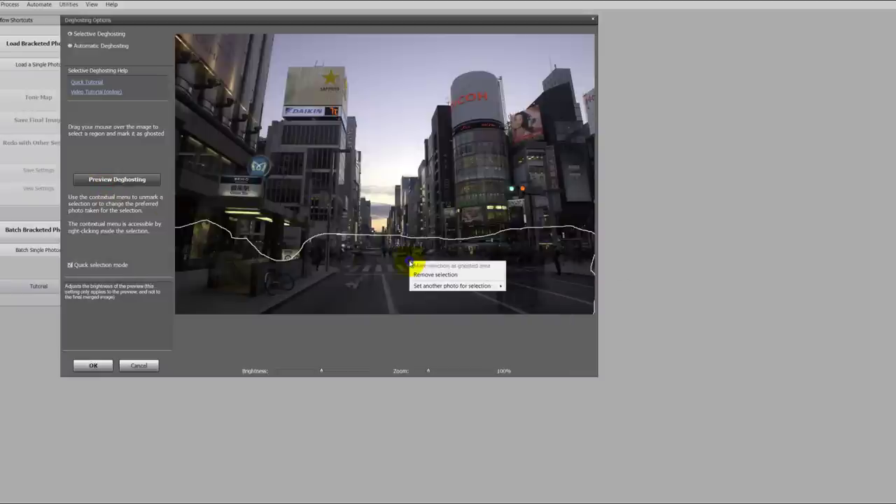
{"action": "right_click", "coordinate": [411, 250]}
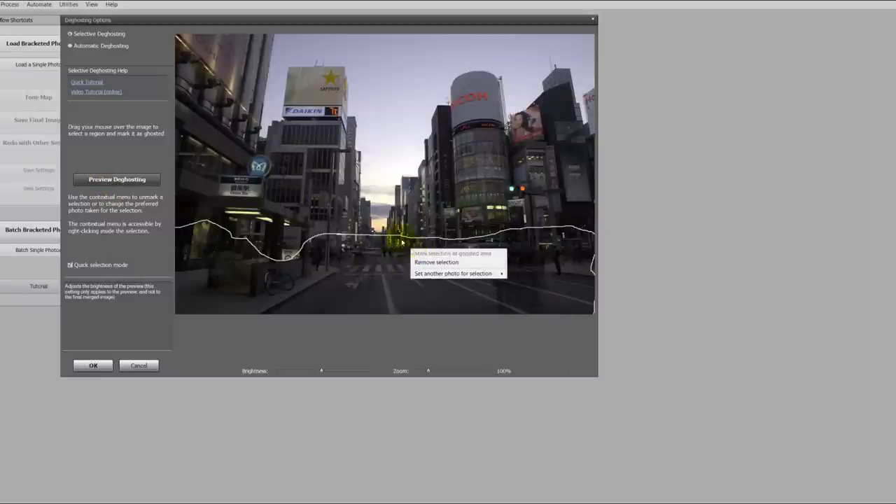
{"action": "mouse_move", "coordinate": [456, 275]}
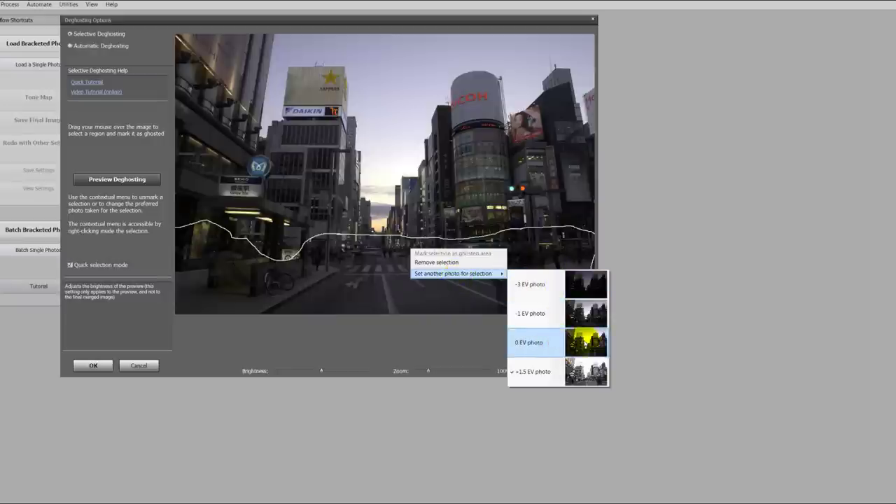
{"action": "left_click", "coordinate": [590, 344]}
{"action": "left_click", "coordinate": [113, 180]}
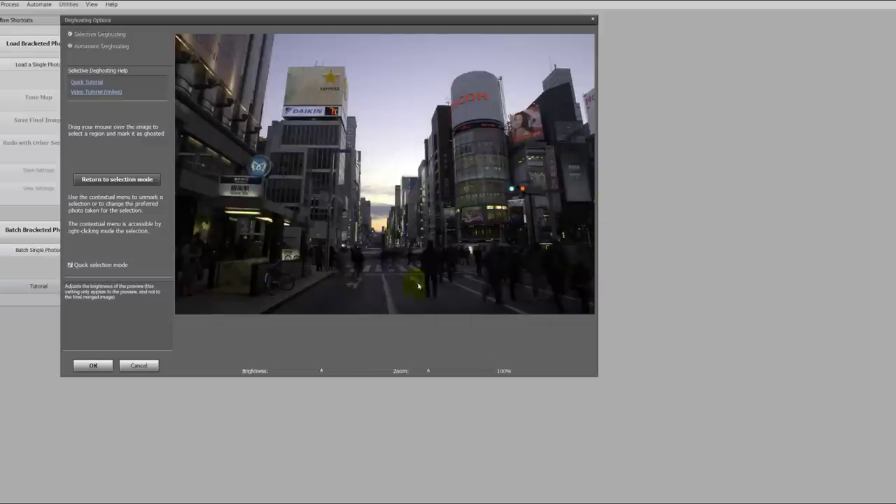
{"action": "left_click", "coordinate": [87, 366]}
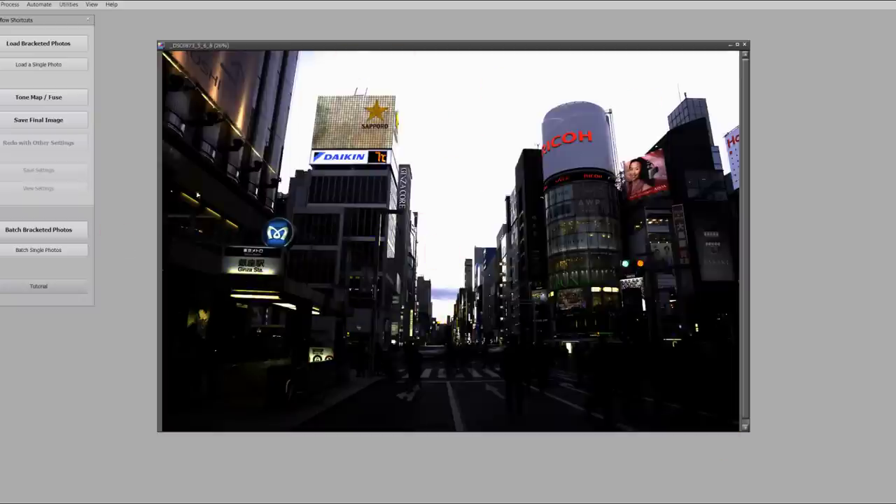
Open the merged HDR image for tone mapping and fusion adjustments, and reposition the window
{"action": "left_click", "coordinate": [42, 101]}
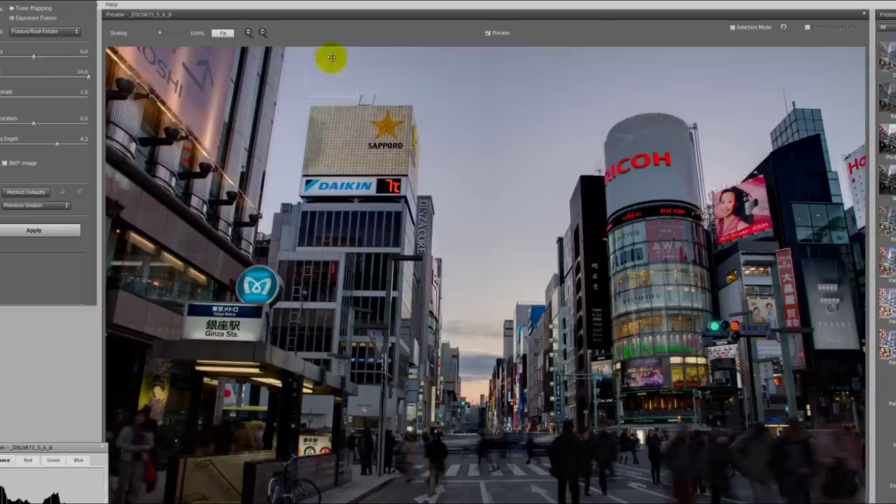
{"action": "mouse_move", "coordinate": [540, 2]}
{"action": "left_mouse_down"}
{"action": "mouse_move", "coordinate": [561, 19]}
{"action": "mouse_move", "coordinate": [537, 0]}
{"action": "left_mouse_up"}
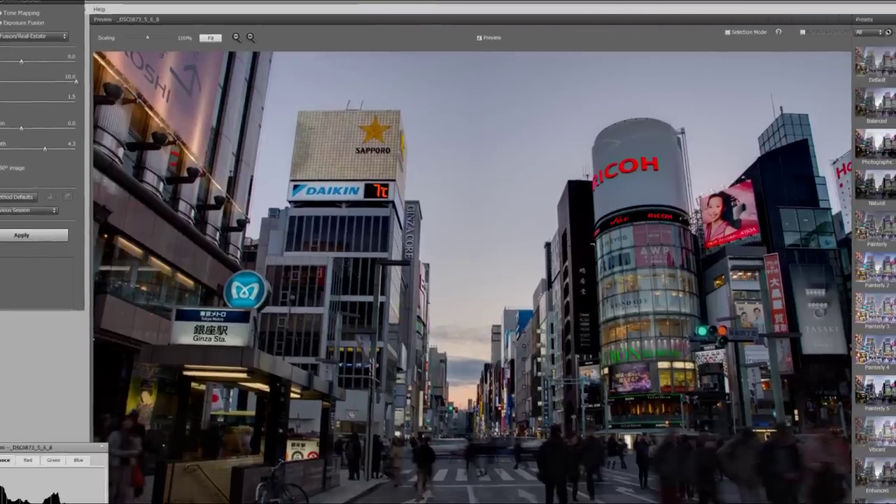
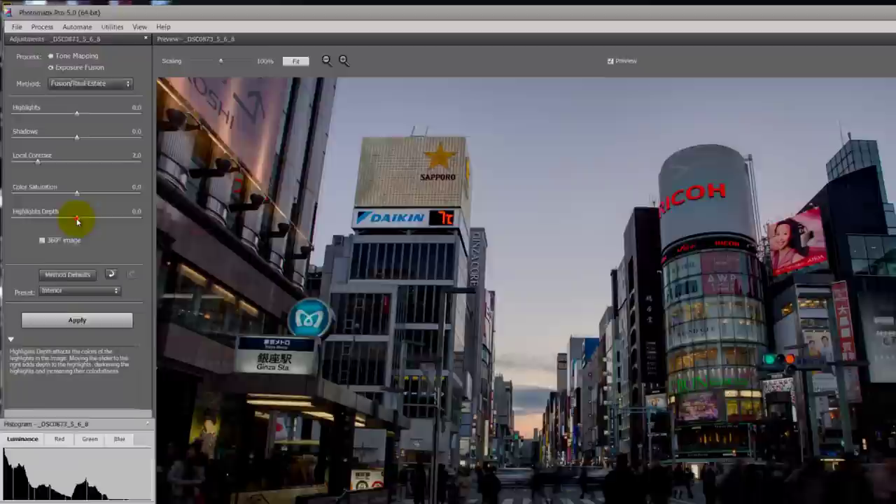
Try several strengths of Highlights Depth on the Fusion/Real Estate preview and set it to 7.3
{"action": "left_click_drag", "start_coordinate": [111, 313], "coordinate": [168, 314]}
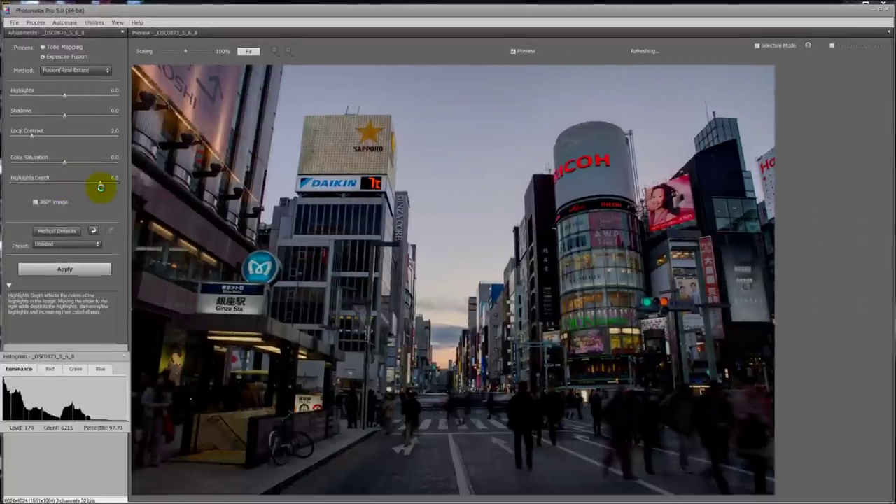
{"action": "left_click", "coordinate": [41, 182]}
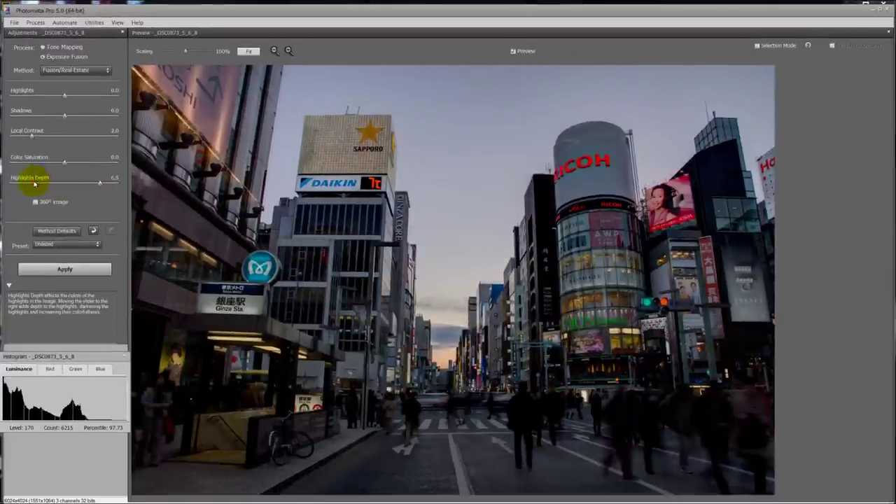
{"action": "left_click_drag", "start_coordinate": [41, 185], "coordinate": [80, 185]}
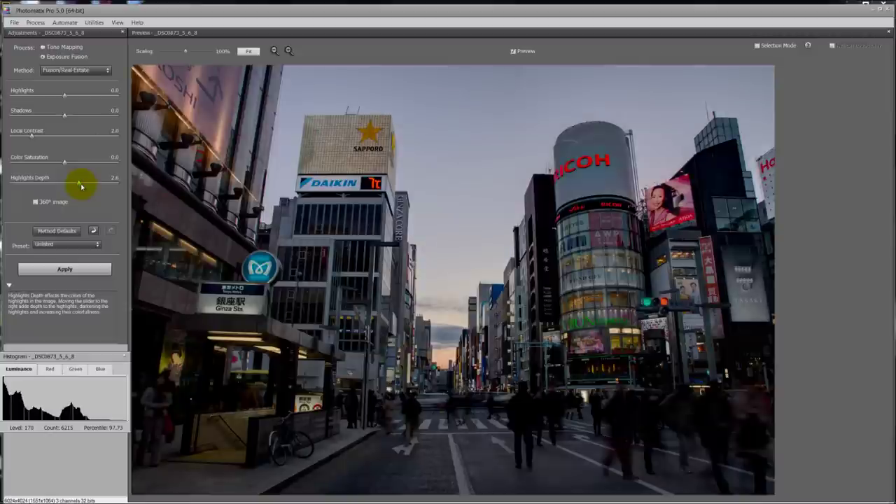
{"action": "left_click", "coordinate": [94, 182]}
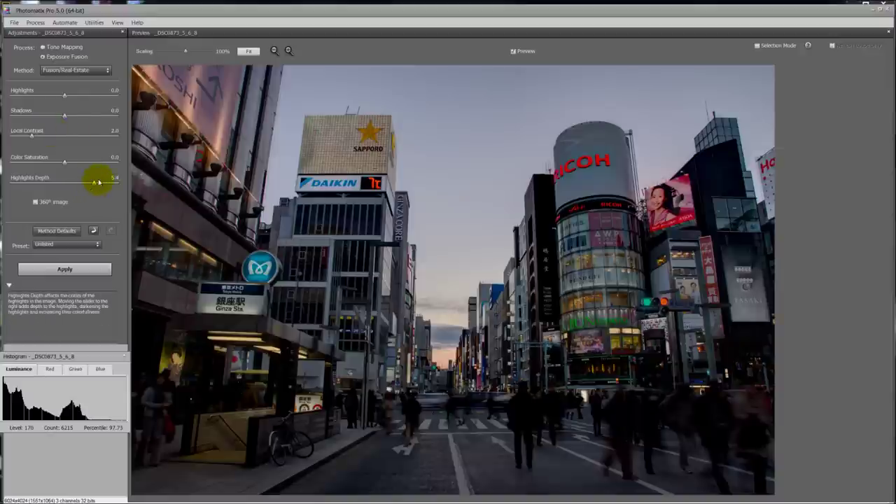
{"action": "left_click", "coordinate": [101, 183]}
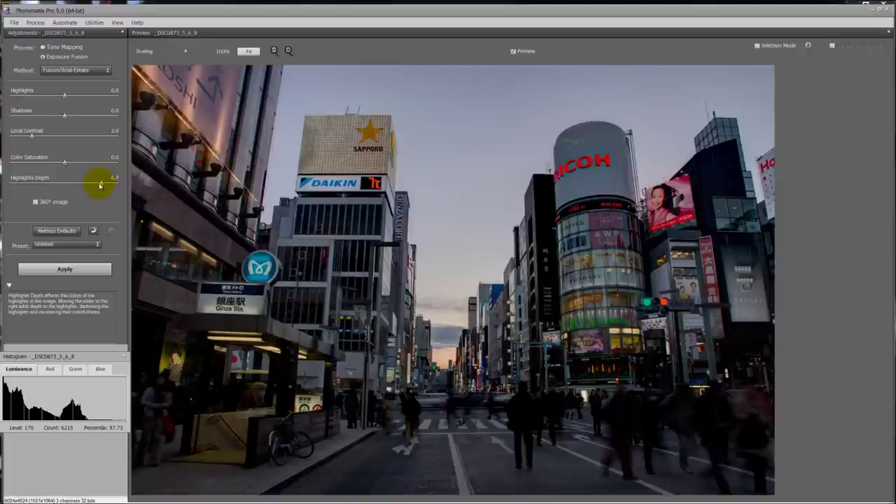
{"action": "left_click", "coordinate": [106, 185]}
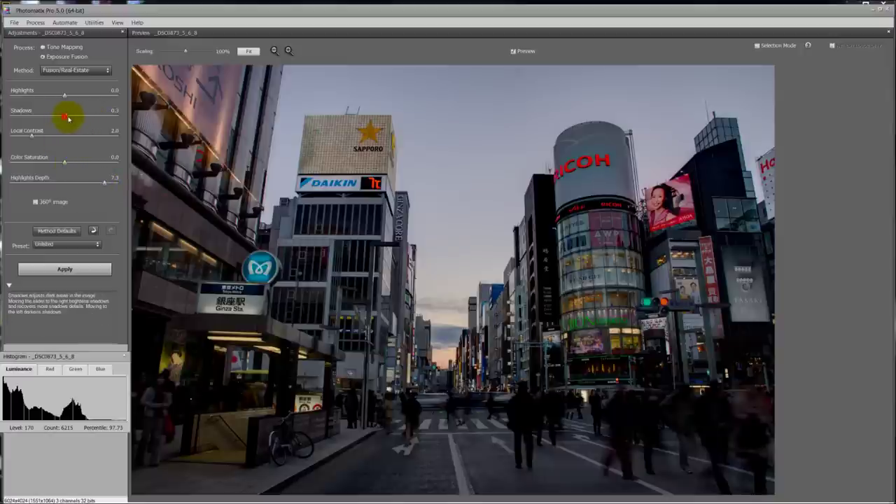
Raise Shadows to 10.0 and lower Local Contrast slightly for the fused image
{"action": "left_click_drag", "start_coordinate": [68, 118], "coordinate": [104, 119]}
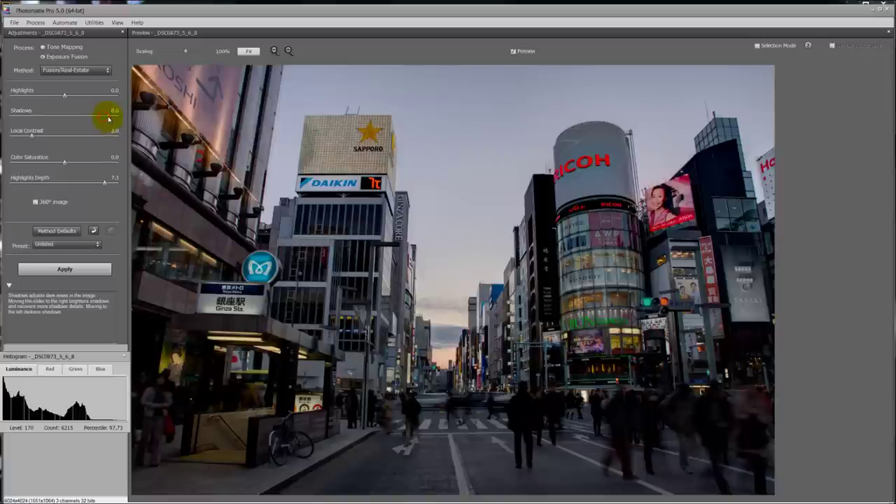
{"action": "left_click_drag", "start_coordinate": [110, 119], "coordinate": [128, 123]}
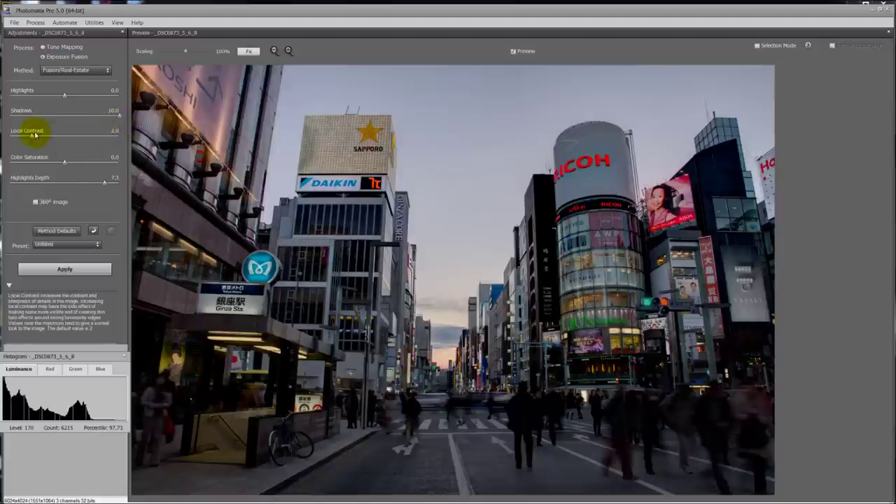
{"action": "mouse_move", "coordinate": [29, 137]}
{"action": "left_click", "coordinate": [26, 136]}
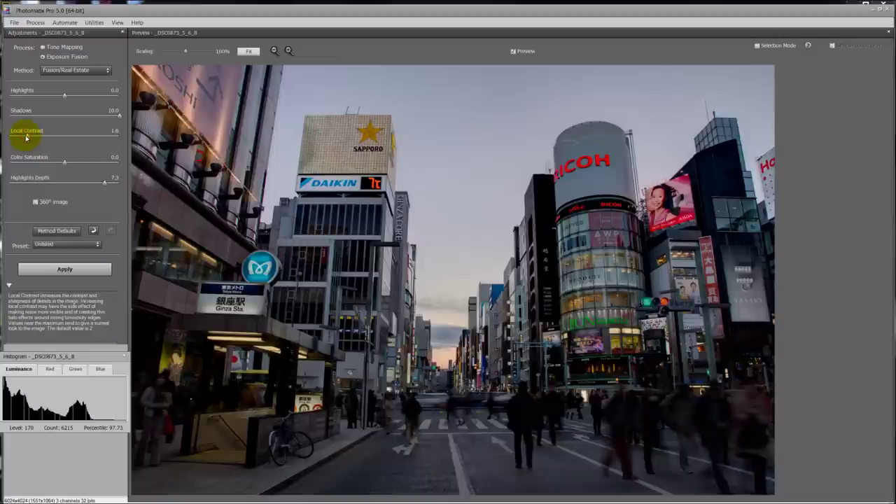
{"action": "left_click_drag", "start_coordinate": [27, 137], "coordinate": [24, 135]}
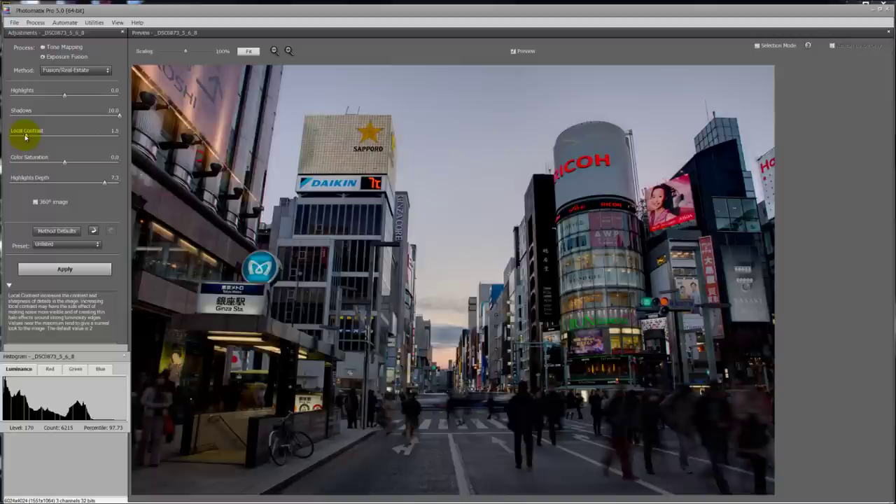
Lower Local Contrast further, to about 1.0, for the fused image
{"action": "left_click_drag", "start_coordinate": [24, 137], "coordinate": [20, 136]}
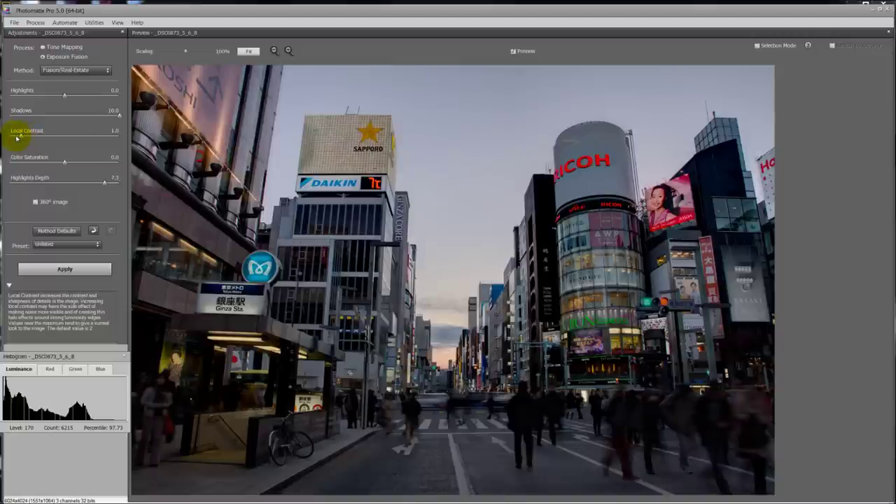
{"action": "left_click_drag", "start_coordinate": [18, 137], "coordinate": [16, 138]}
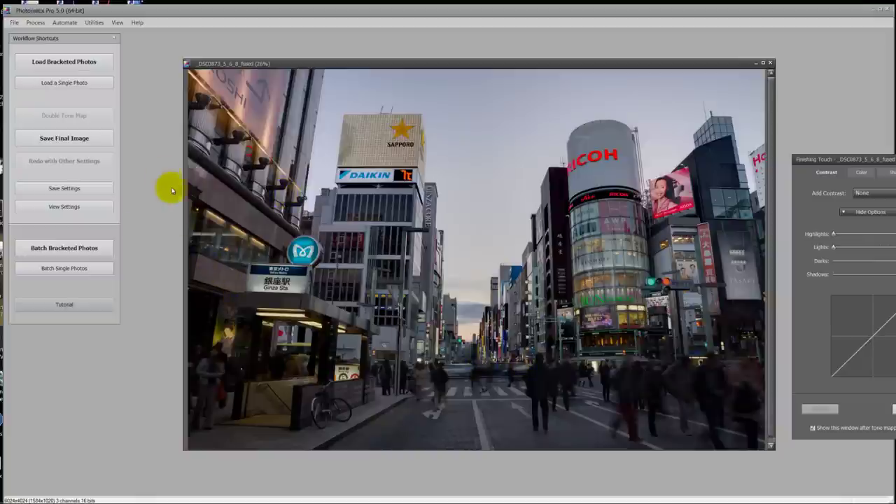
{"action": "left_click", "coordinate": [81, 139]}
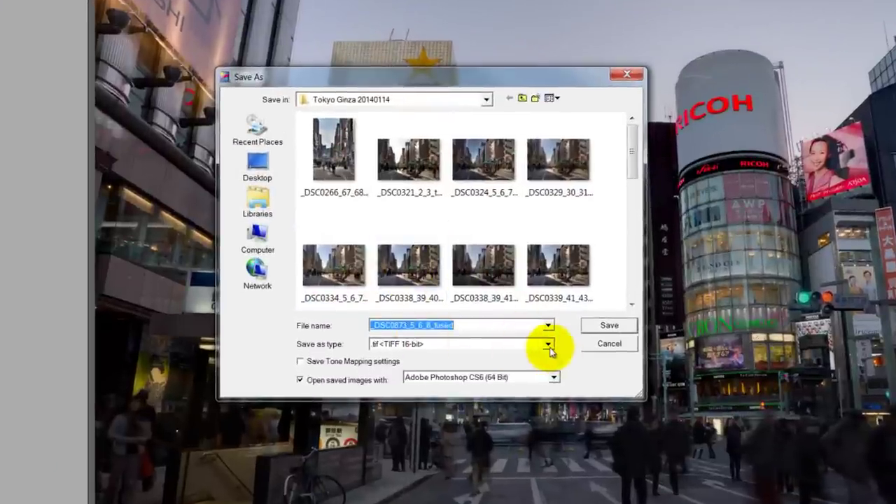
{"action": "left_click", "coordinate": [508, 323]}
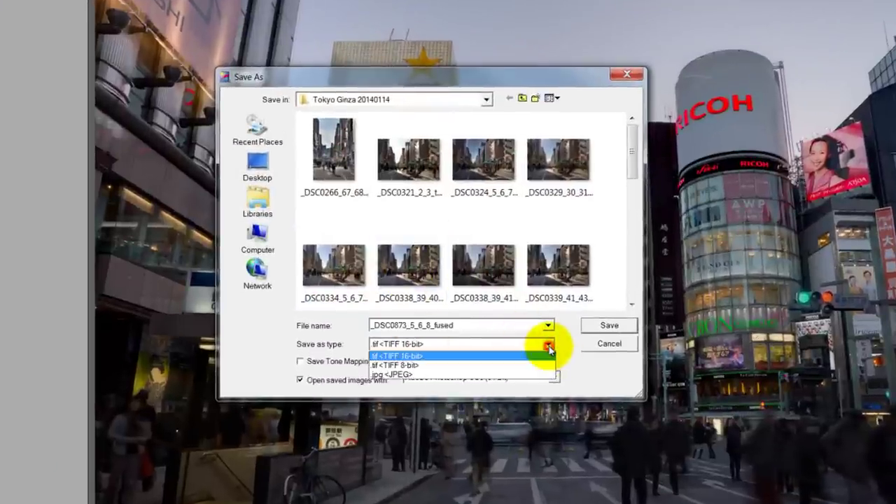
{"action": "left_click", "coordinate": [469, 357]}
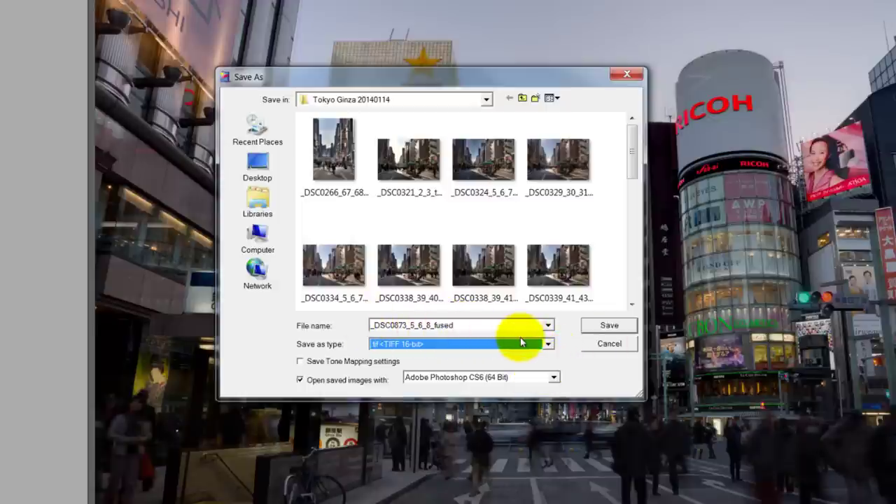
{"action": "double_click", "coordinate": [376, 325]}
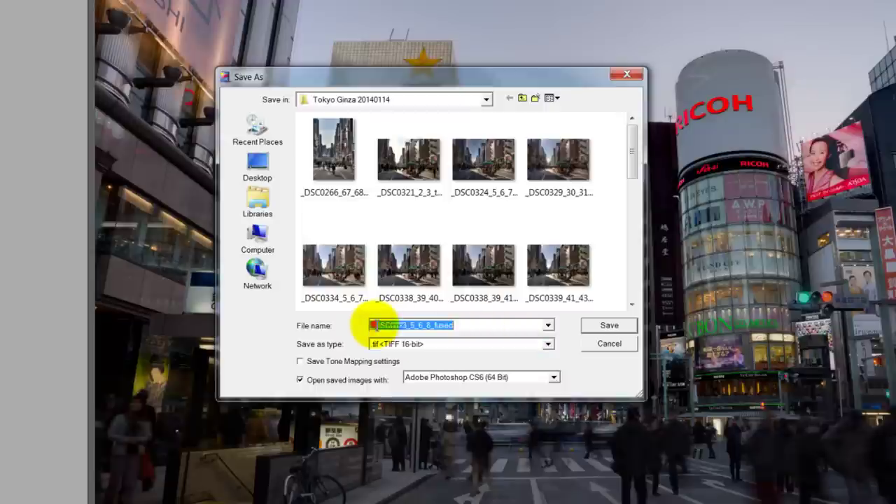
{"action": "left_click", "coordinate": [488, 327]}
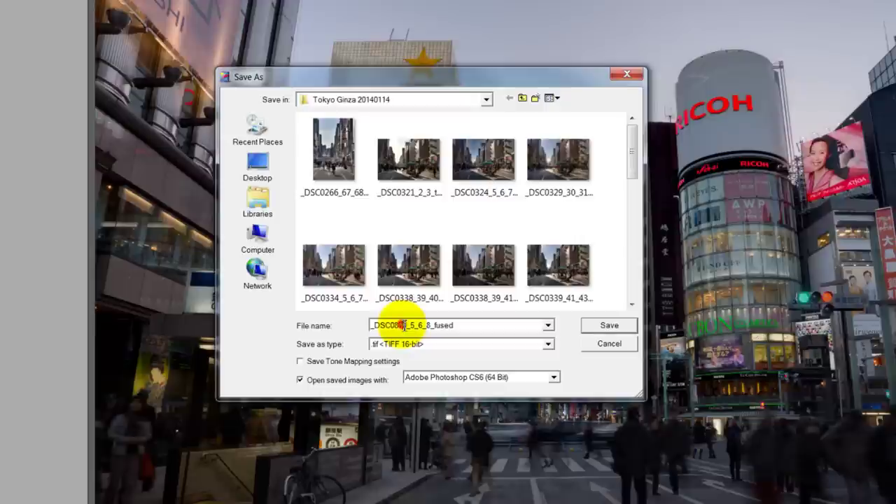
{"action": "left_click_drag", "start_coordinate": [407, 324], "coordinate": [434, 326]}
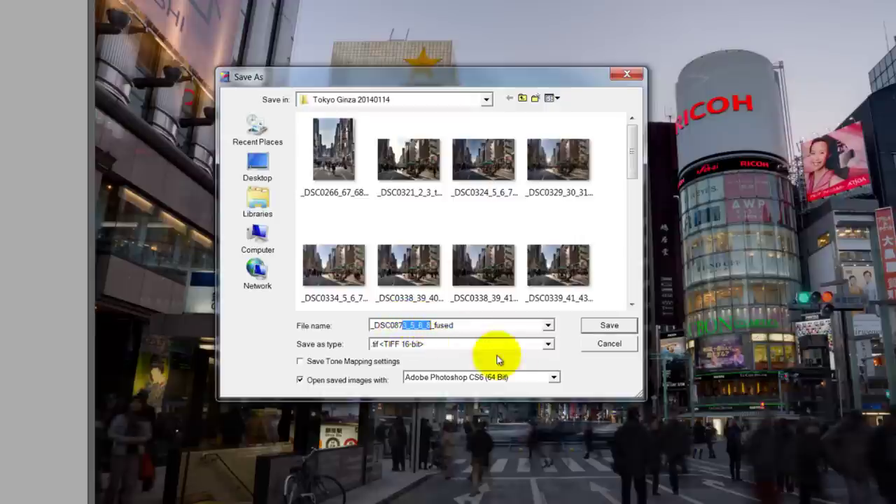
{"action": "left_click", "coordinate": [486, 325]}
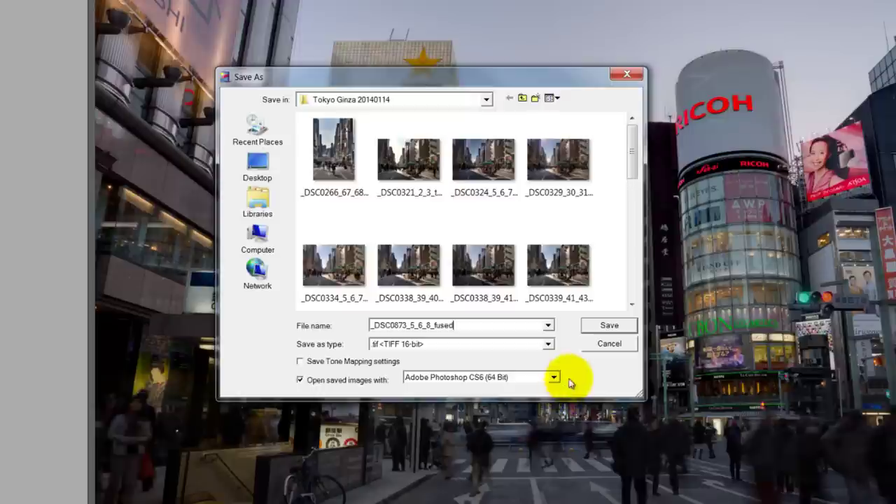
{"action": "left_click", "coordinate": [609, 344]}
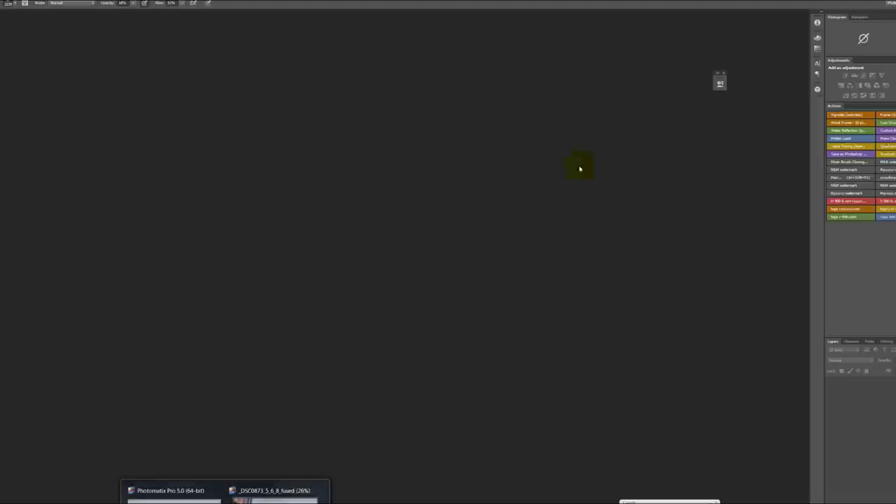
Switch to the fused TIFF in Photoshop's Camera Raw and reposition its window
{"action": "left_click", "coordinate": [226, 487]}
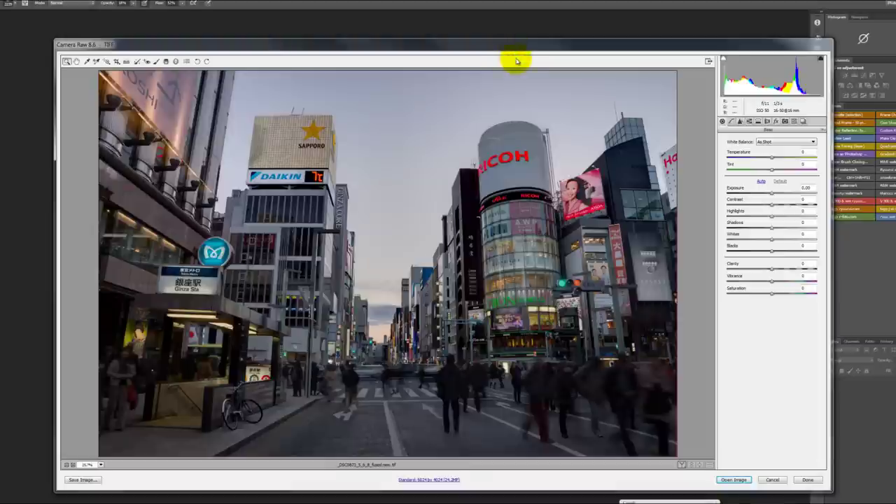
{"action": "left_click_drag", "start_coordinate": [526, 50], "coordinate": [538, 34]}
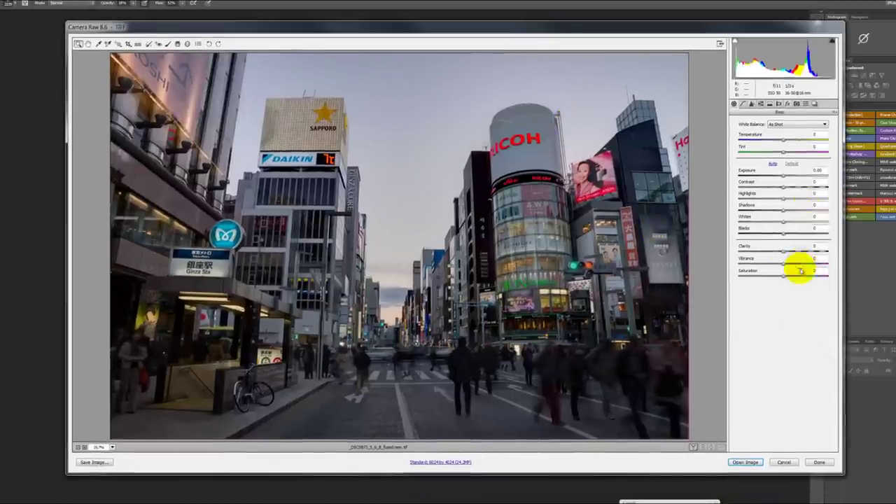
Set the parametric tone curve to Highlights -19, Lights +18 and Darks +19, keeping Shadows at 0
{"action": "left_click", "coordinate": [743, 104]}
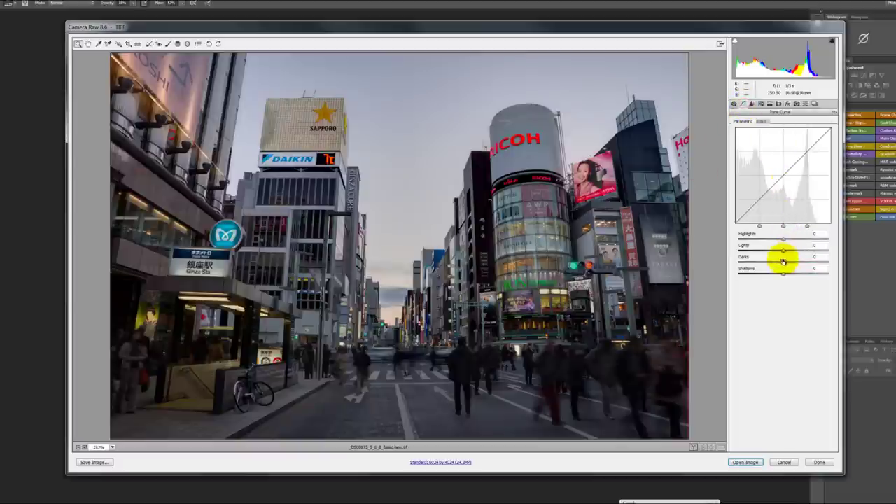
{"action": "left_click_drag", "start_coordinate": [783, 262], "coordinate": [790, 265]}
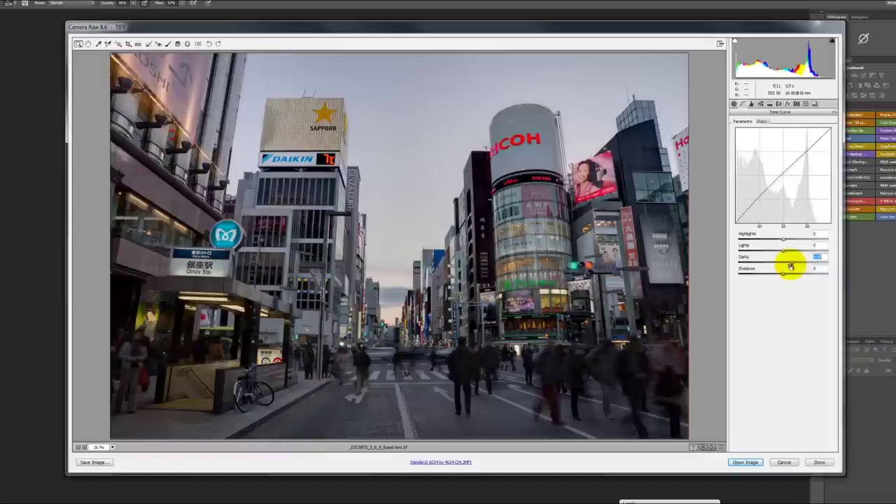
{"action": "mouse_move", "coordinate": [782, 251]}
{"action": "left_mouse_down"}
{"action": "mouse_move", "coordinate": [770, 246]}
{"action": "mouse_move", "coordinate": [793, 255]}
{"action": "mouse_move", "coordinate": [774, 239]}
{"action": "left_mouse_up"}
{"action": "left_click_drag", "start_coordinate": [783, 273], "coordinate": [774, 276]}
{"action": "mouse_move", "coordinate": [799, 278]}
{"action": "left_mouse_down"}
{"action": "mouse_move", "coordinate": [772, 274]}
{"action": "mouse_move", "coordinate": [783, 275]}
{"action": "left_mouse_up"}
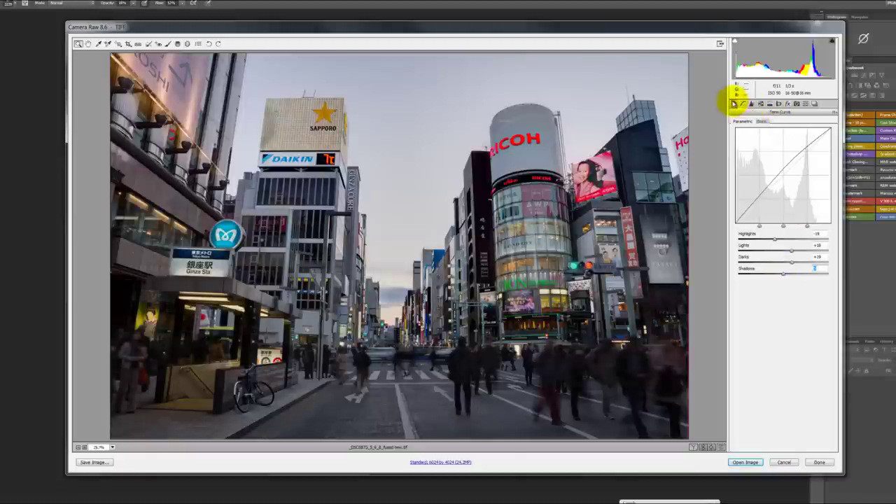
Set Vibrance to +20 and Saturation to -2 in the basic adjustments
{"action": "left_click", "coordinate": [733, 103]}
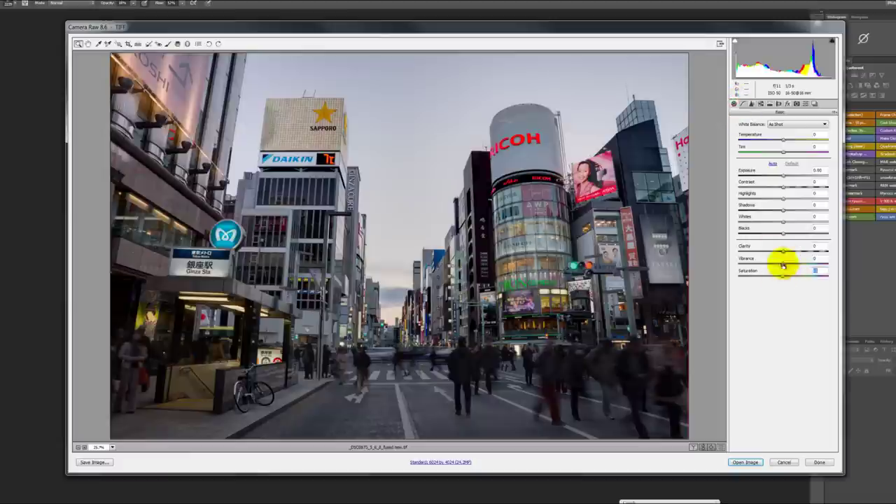
{"action": "left_click_drag", "start_coordinate": [784, 264], "coordinate": [793, 265]}
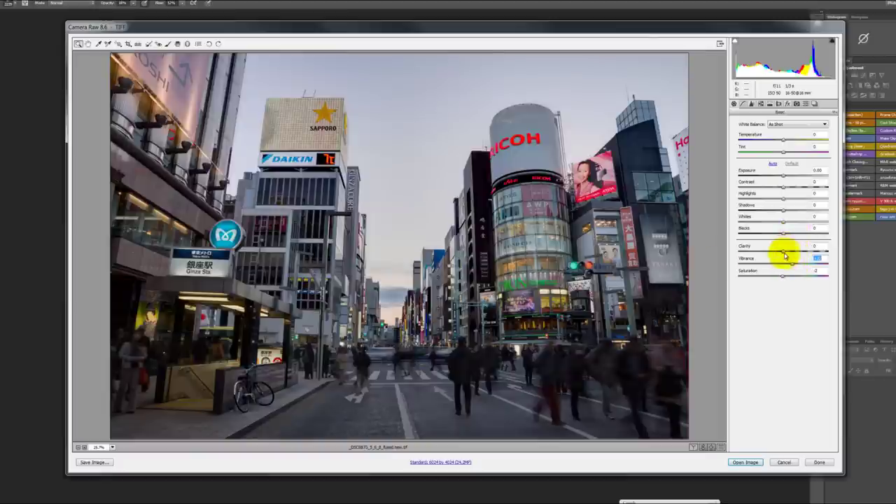
Examine the detail of the buildings along the street at 100% magnification
{"action": "left_click", "coordinate": [444, 327]}
{"action": "right_click", "coordinate": [486, 280]}
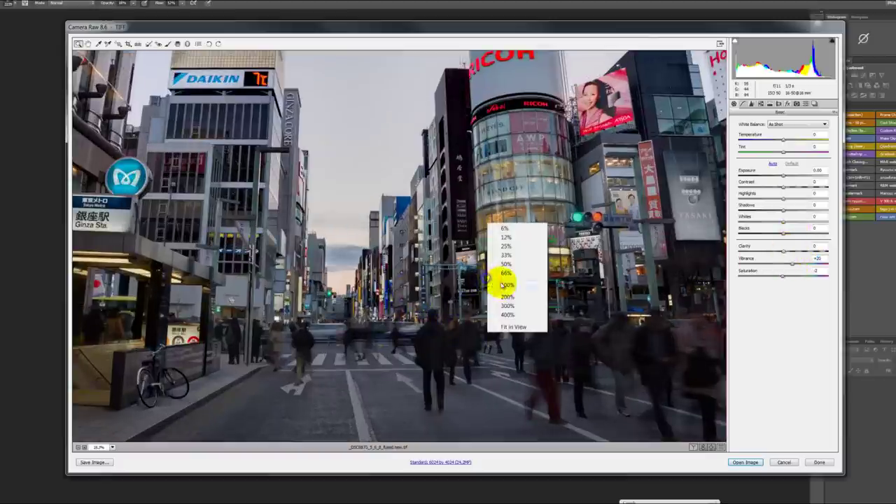
{"action": "left_click", "coordinate": [504, 286]}
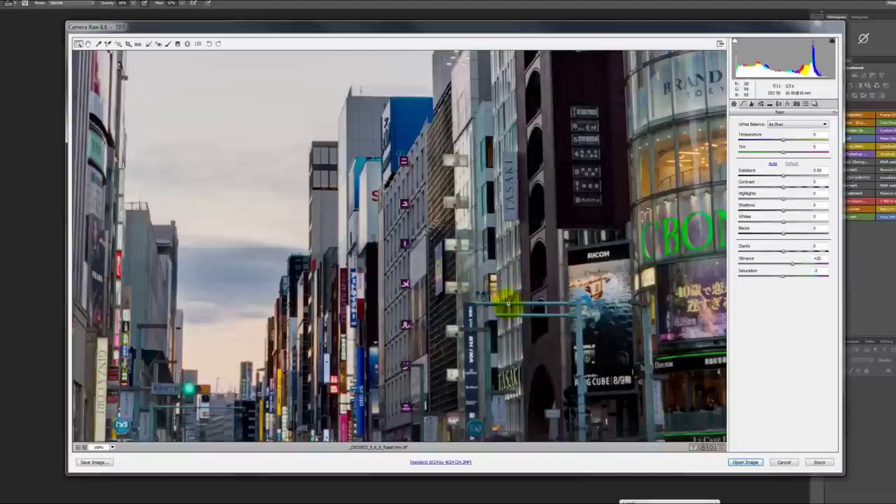
{"action": "left_click_drag", "start_coordinate": [481, 324], "coordinate": [632, 193]}
{"action": "left_click_drag", "start_coordinate": [169, 348], "coordinate": [489, 371]}
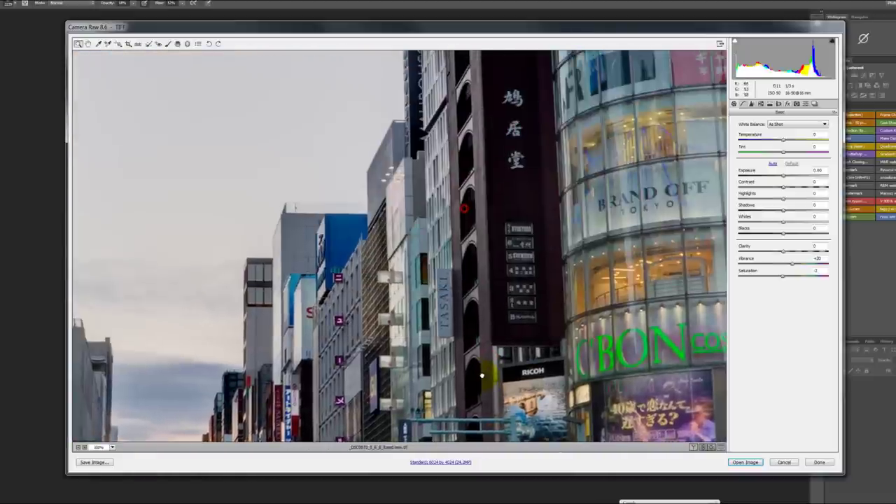
{"action": "right_click", "coordinate": [486, 294]}
{"action": "left_click", "coordinate": [509, 263]}
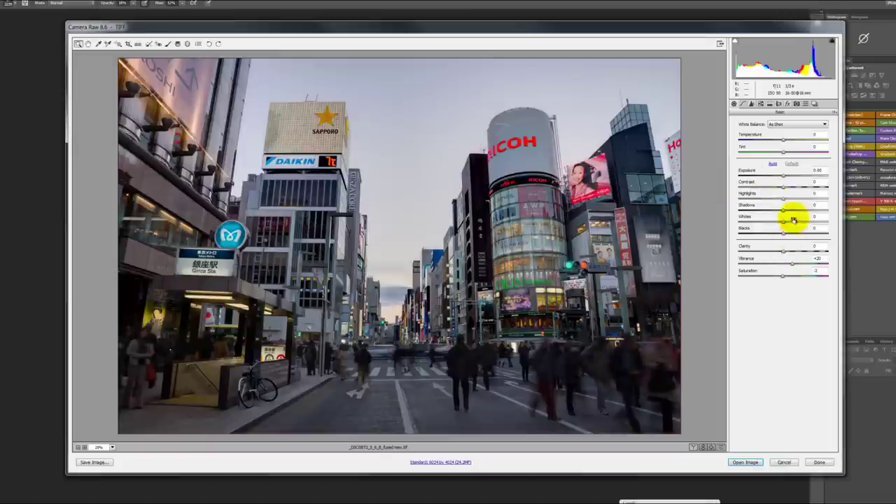
Check the Whites and Blacks for clipping, and set Whites to -13 and Highlights to -3
{"action": "key", "text": "alt"}
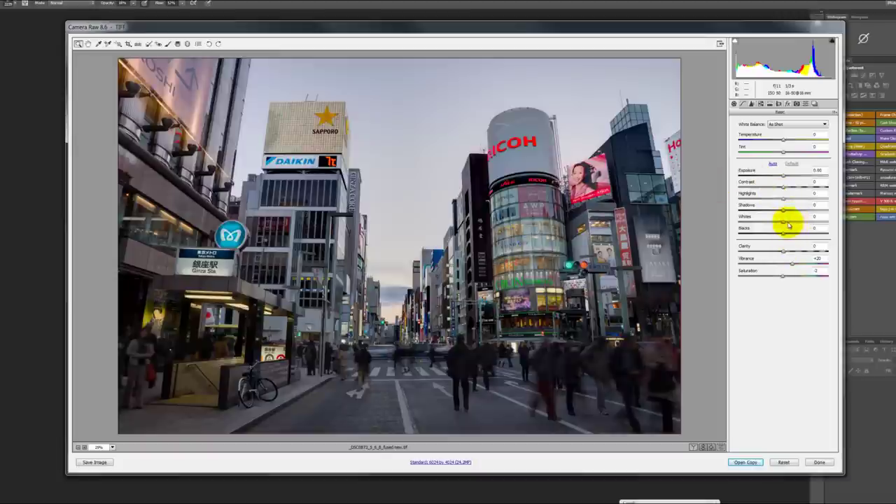
{"action": "left_click", "coordinate": [783, 222], "text": "alt"}
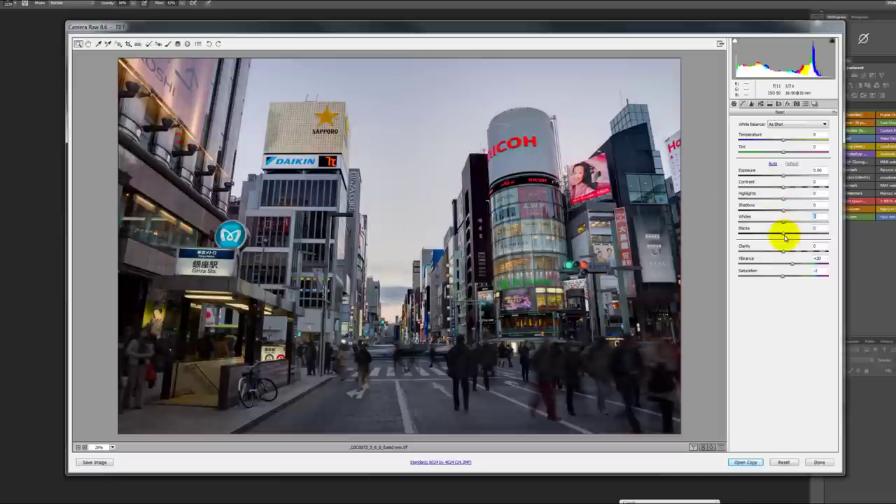
{"action": "left_click", "coordinate": [783, 236], "text": "alt"}
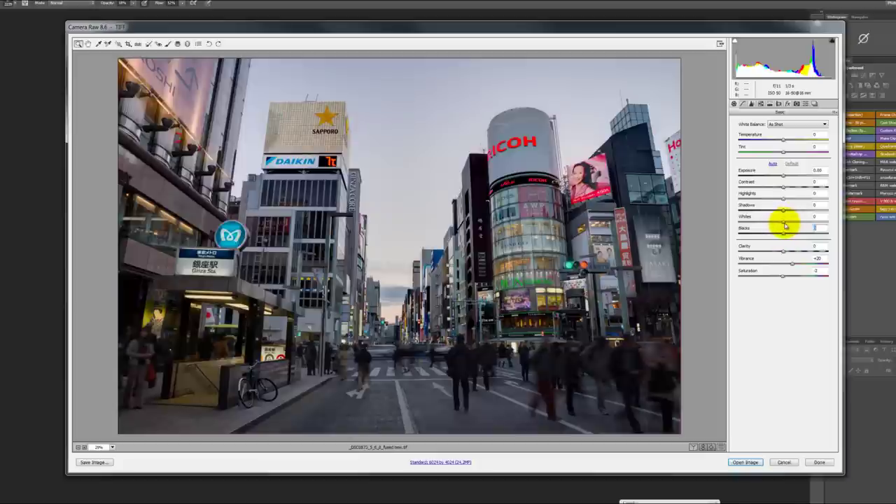
{"action": "mouse_move", "coordinate": [782, 224]}
{"action": "left_mouse_down"}
{"action": "mouse_move", "coordinate": [763, 229]}
{"action": "mouse_move", "coordinate": [777, 232]}
{"action": "left_mouse_up"}
{"action": "left_click", "coordinate": [777, 224], "text": "alt"}
{"action": "left_click", "coordinate": [782, 200]}
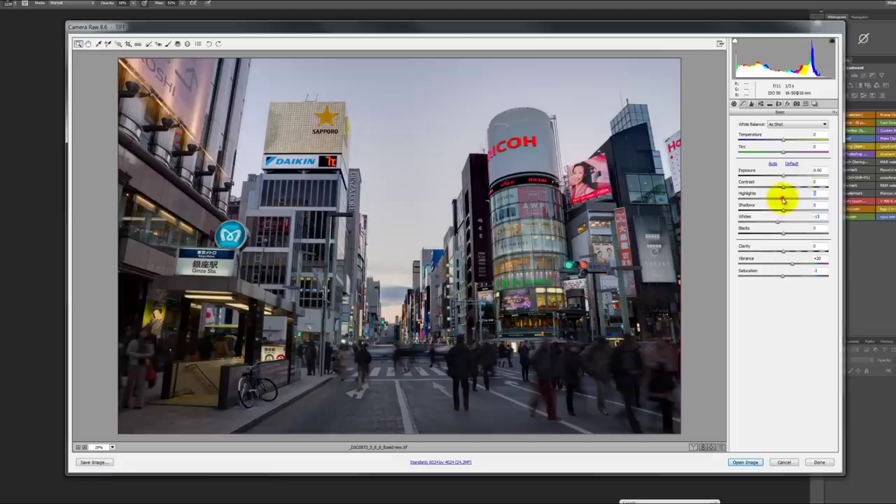
{"action": "left_click_drag", "start_coordinate": [782, 200], "coordinate": [781, 202]}
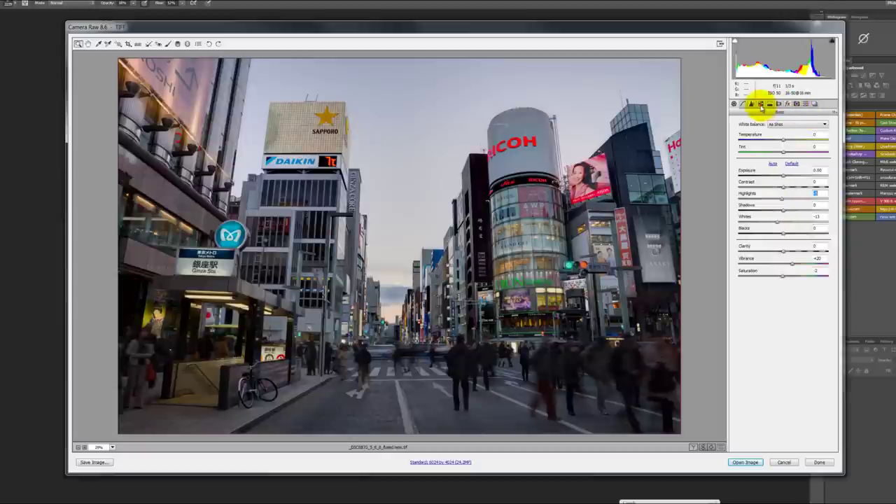
Set HSL luminance to Oranges +2, Yellows +3 and Blues +7, lower Reds slightly, and raise saturation of Oranges slightly and Yellows to +2
{"action": "left_click", "coordinate": [761, 104]}
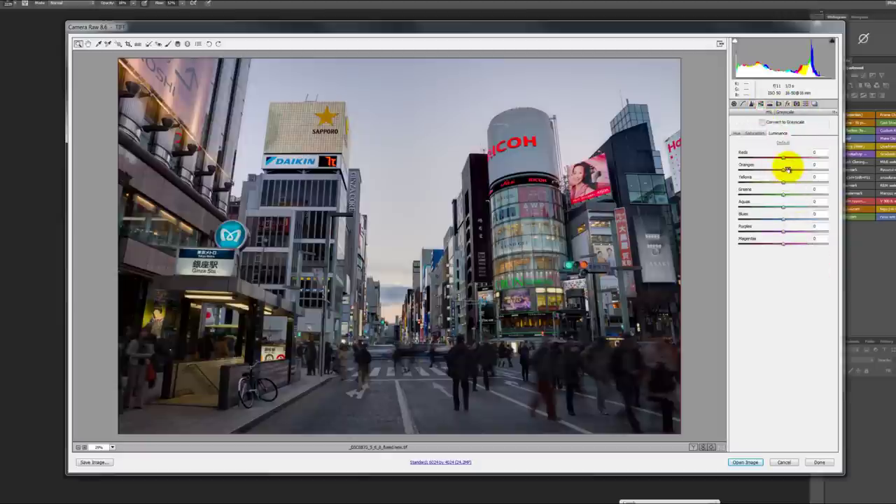
{"action": "left_click_drag", "start_coordinate": [785, 221], "coordinate": [786, 222]}
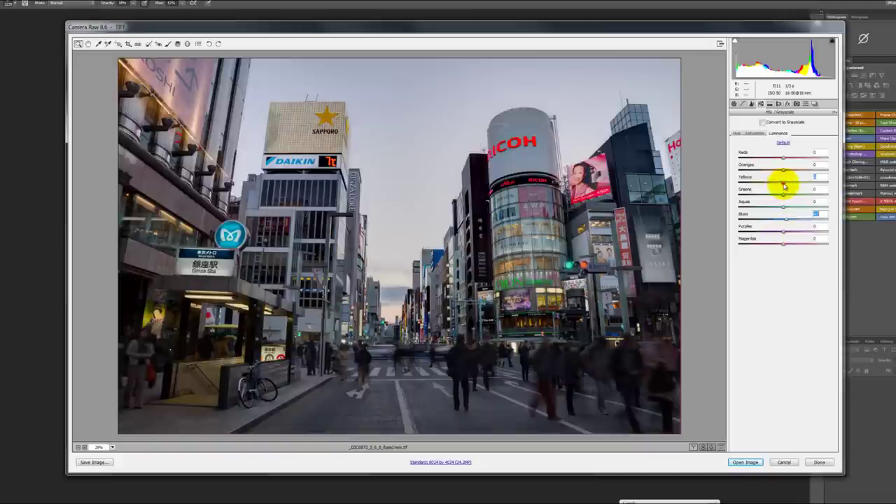
{"action": "mouse_move", "coordinate": [784, 185]}
{"action": "left_mouse_down"}
{"action": "mouse_move", "coordinate": [784, 200]}
{"action": "mouse_move", "coordinate": [783, 150]}
{"action": "mouse_move", "coordinate": [787, 174]}
{"action": "left_mouse_up"}
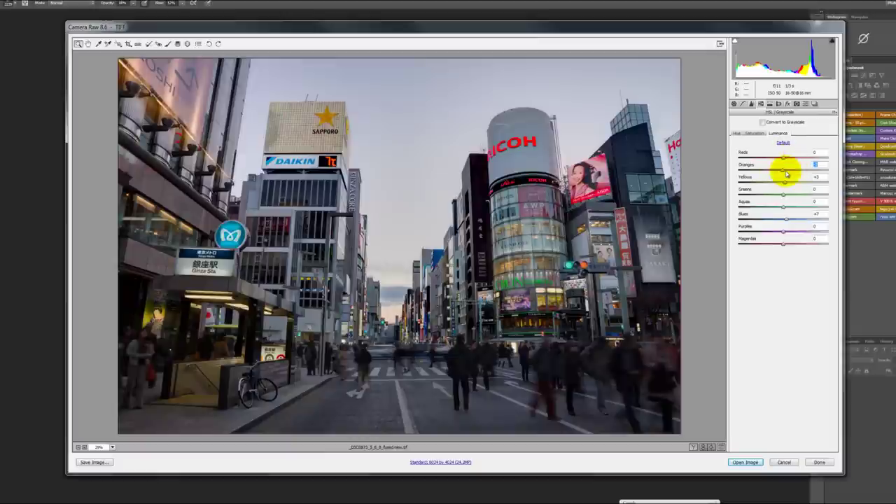
{"action": "left_click", "coordinate": [780, 156]}
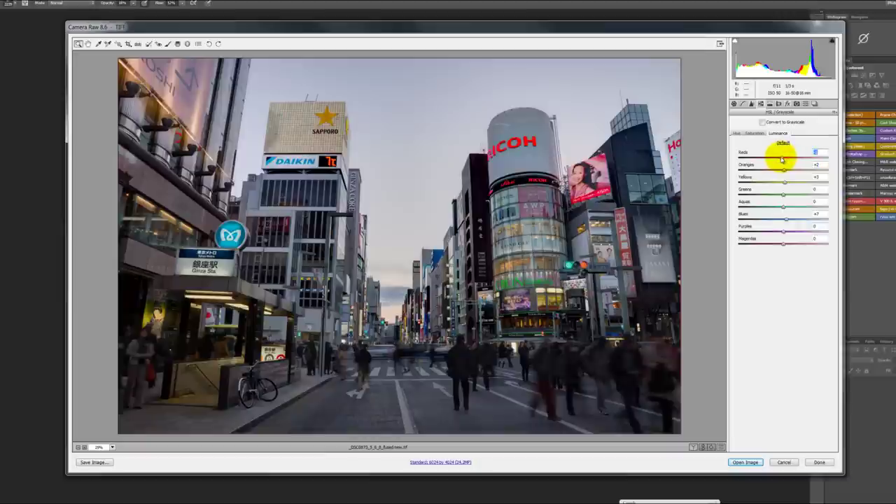
{"action": "left_click", "coordinate": [754, 133]}
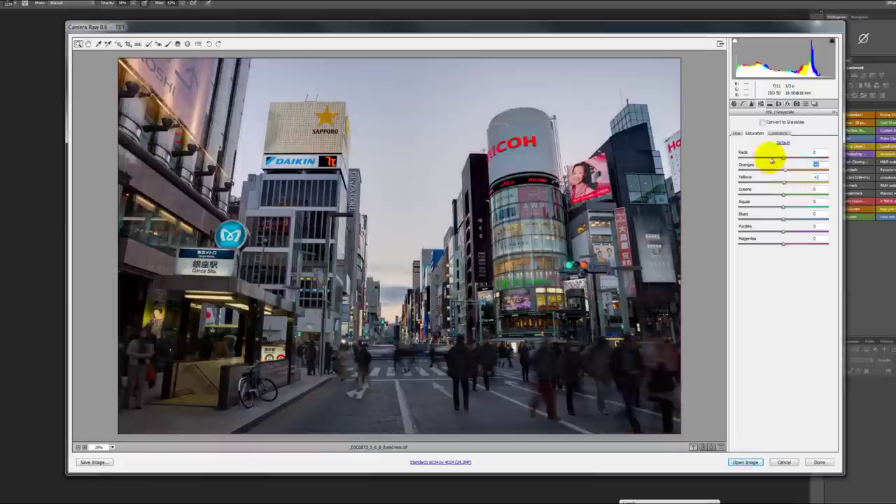
Try to apply automatic lens profile corrections to the image
{"action": "left_click", "coordinate": [735, 104]}
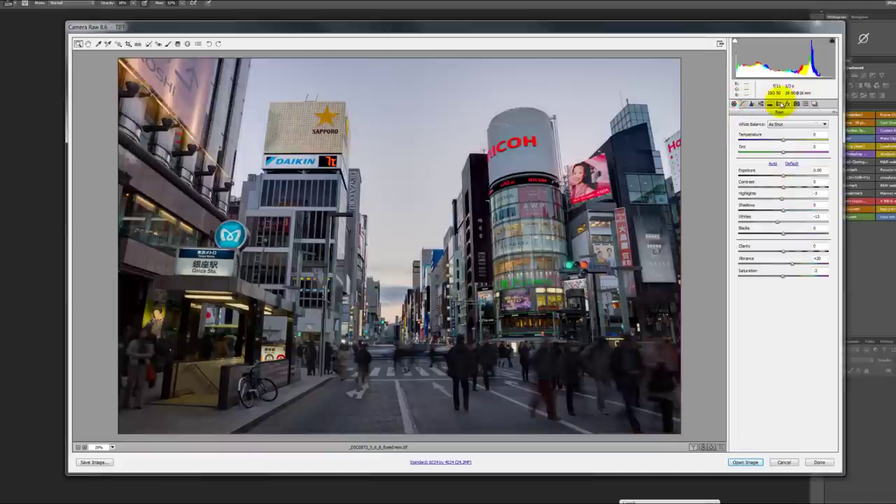
{"action": "left_click", "coordinate": [778, 104]}
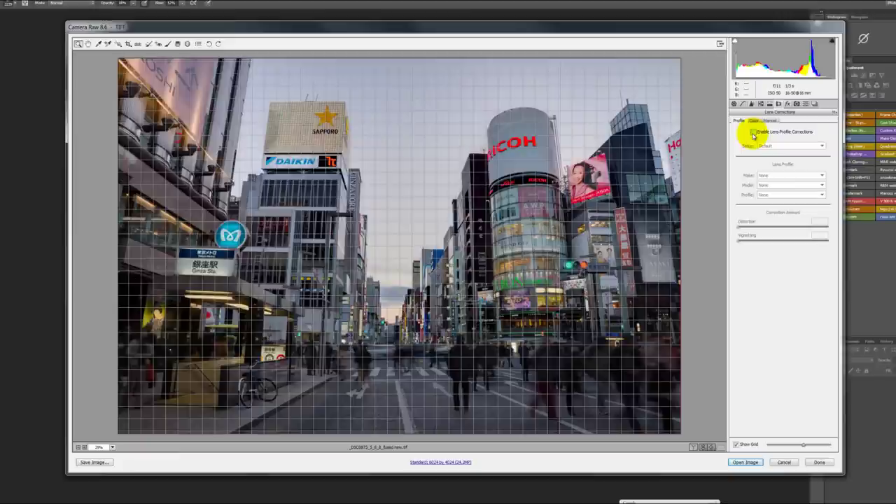
{"action": "left_click", "coordinate": [752, 132]}
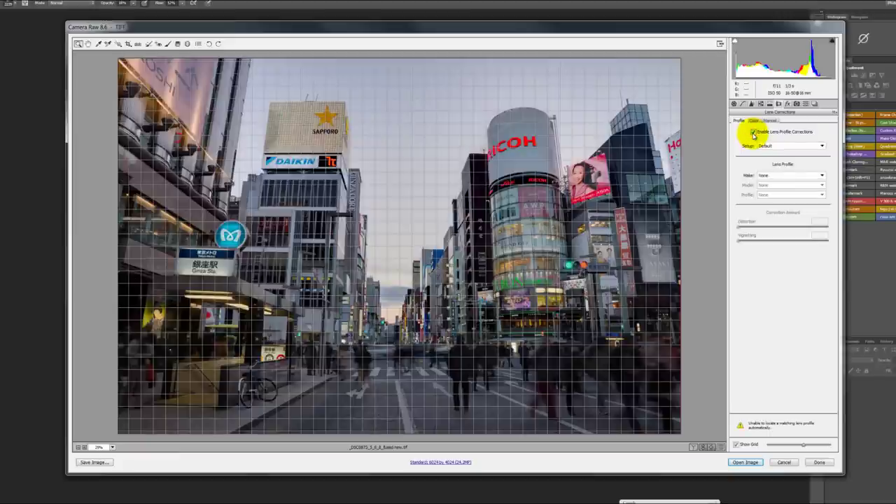
{"action": "left_click", "coordinate": [753, 133]}
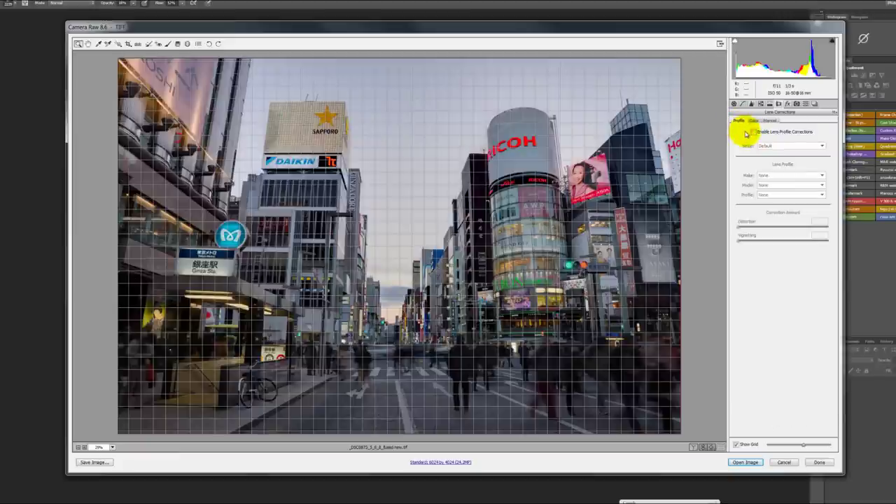
Review the basic and lens correction settings and open the adjusted fused TIFF for layered editing
{"action": "left_click", "coordinate": [734, 104]}
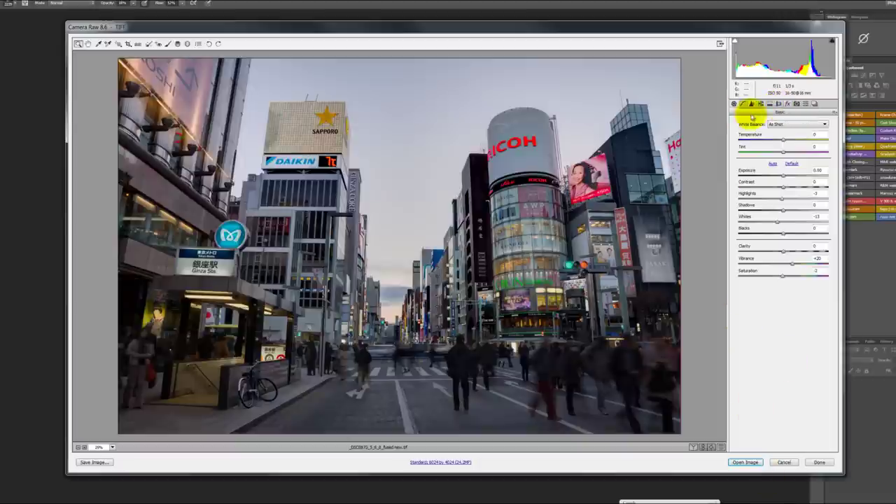
{"action": "left_click", "coordinate": [778, 104]}
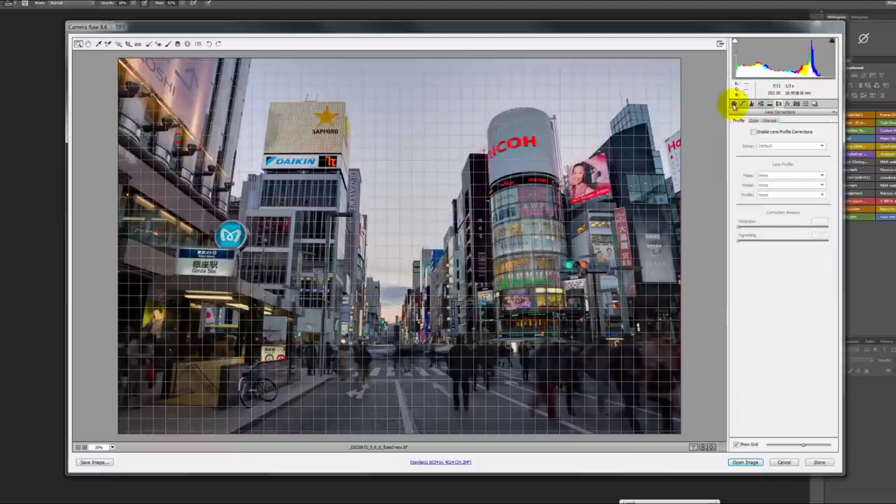
{"action": "left_click", "coordinate": [734, 103]}
{"action": "left_click", "coordinate": [734, 462]}
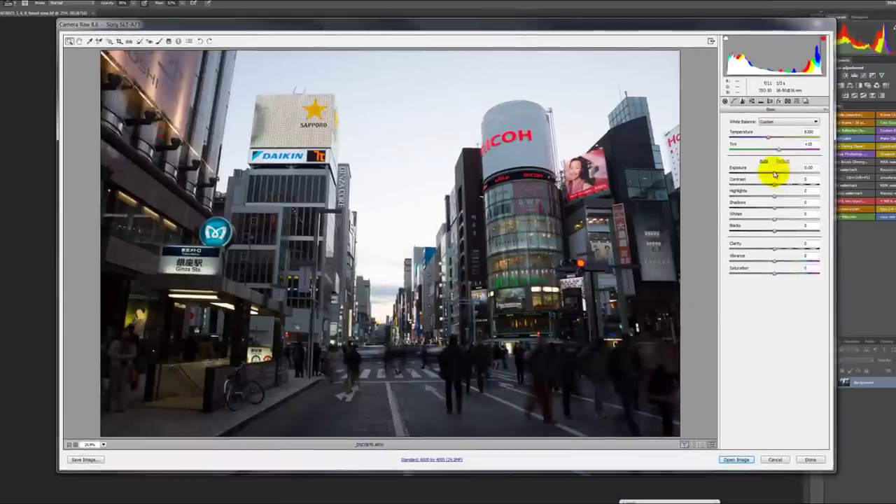
Set the single raw exposure to Exposure +0.95, Highlights -61, Whites -36 and Shadows +9
{"action": "left_click_drag", "start_coordinate": [775, 174], "coordinate": [783, 177]}
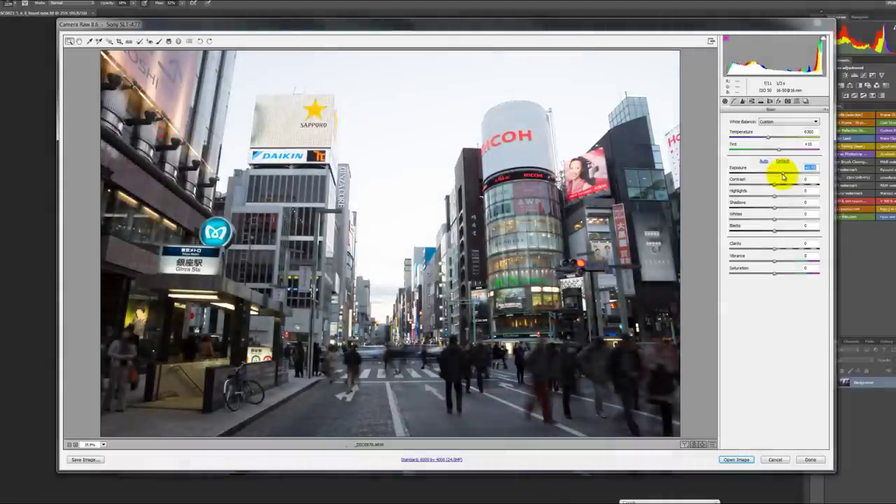
{"action": "left_click_drag", "start_coordinate": [775, 198], "coordinate": [749, 200]}
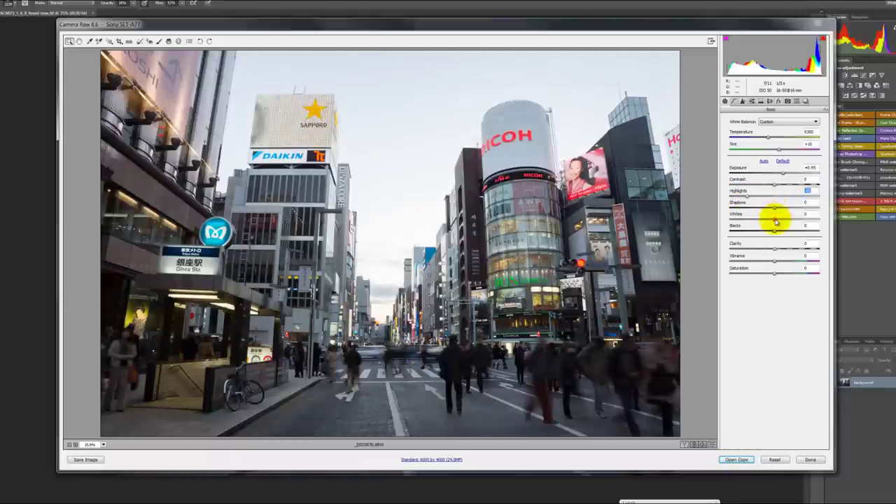
{"action": "left_click", "coordinate": [775, 222], "text": "alt"}
{"action": "left_click_drag", "start_coordinate": [775, 221], "coordinate": [752, 220]}
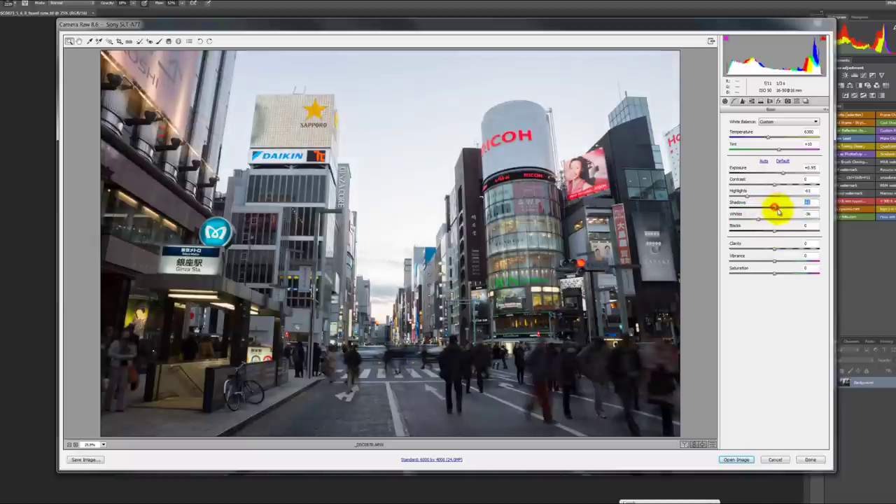
{"action": "left_click_drag", "start_coordinate": [777, 209], "coordinate": [779, 212]}
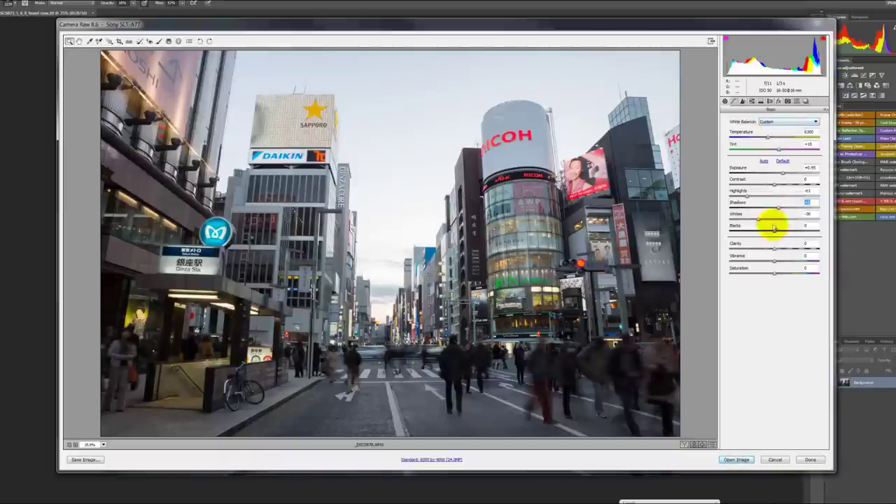
Set Vibrance to +23 and Saturation to -2 on the raw photo, and open it as an image
{"action": "left_click", "coordinate": [773, 273]}
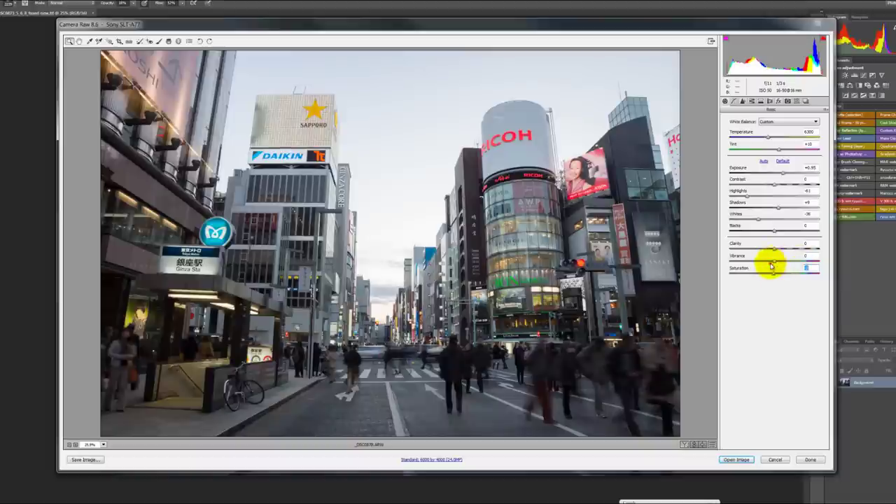
{"action": "left_click", "coordinate": [771, 260]}
{"action": "left_click_drag", "start_coordinate": [772, 263], "coordinate": [787, 265]}
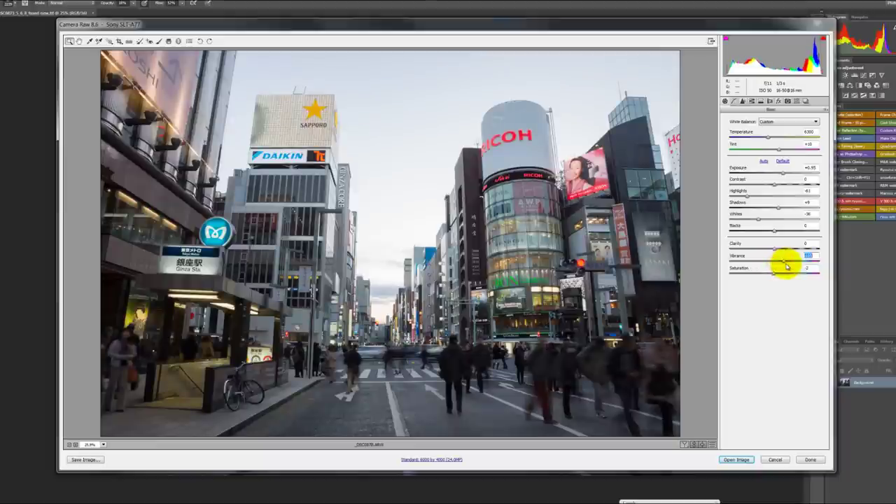
{"action": "left_click", "coordinate": [743, 101]}
{"action": "left_click", "coordinate": [725, 100]}
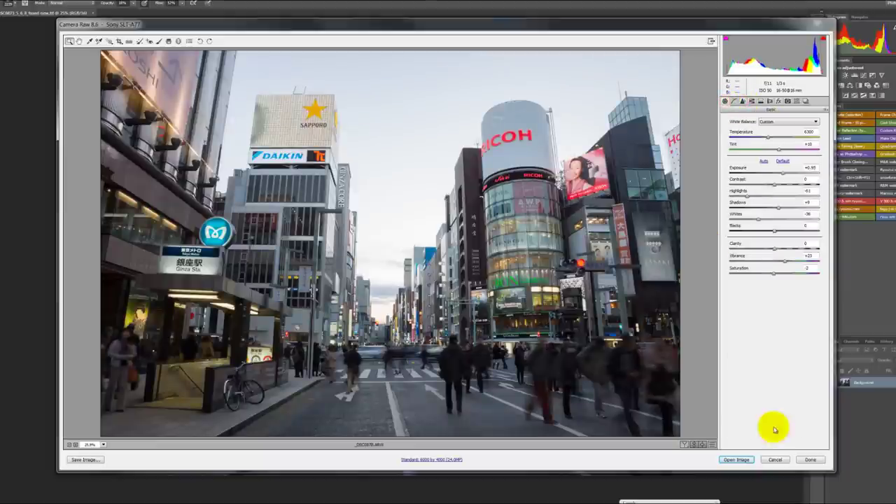
{"action": "left_click", "coordinate": [740, 456]}
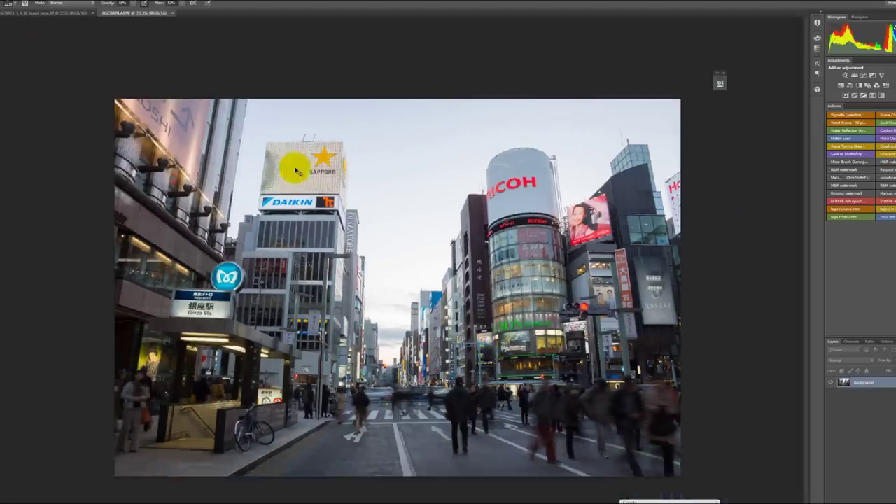
Copy the whole single exposure onto the fused image as a new layer and hide it with a black layer mask
{"action": "key", "text": "ctrl+a"}
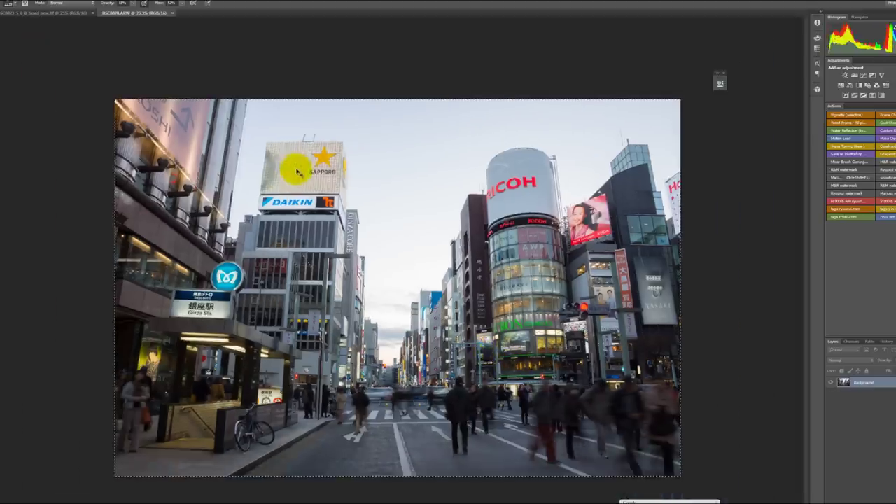
{"action": "left_click", "coordinate": [47, 14]}
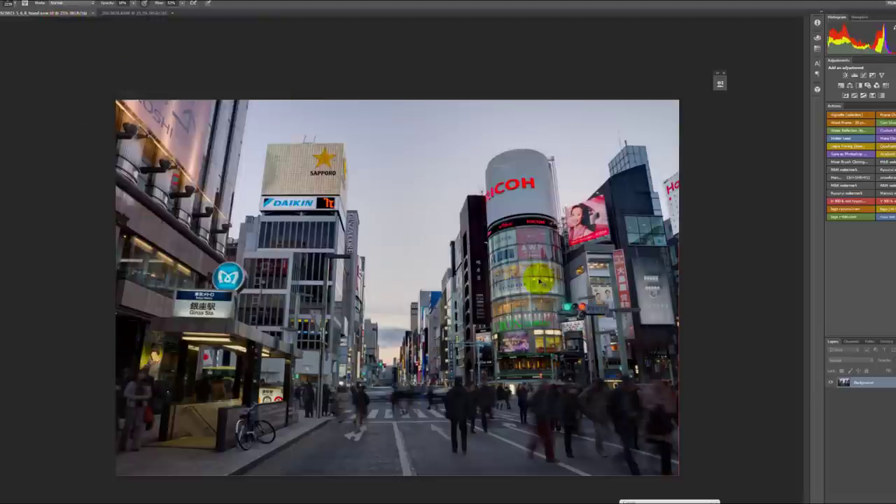
{"action": "key", "text": "ctrl+v"}
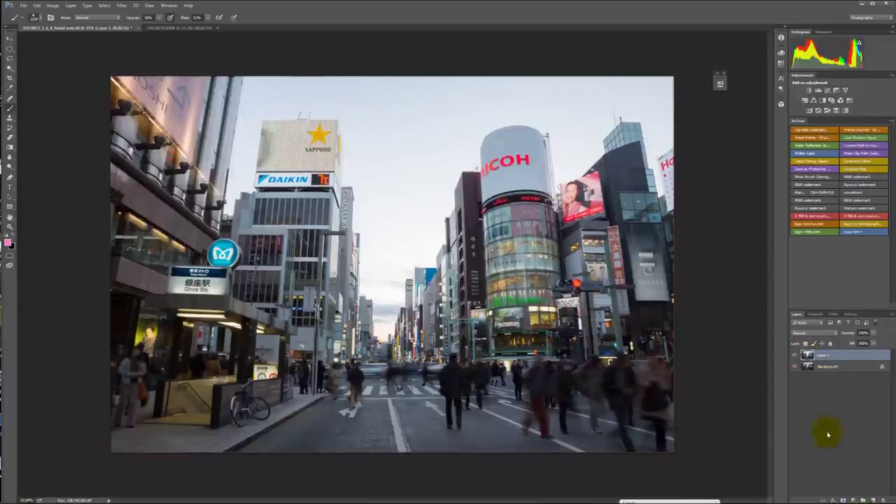
{"action": "left_click", "coordinate": [842, 500]}
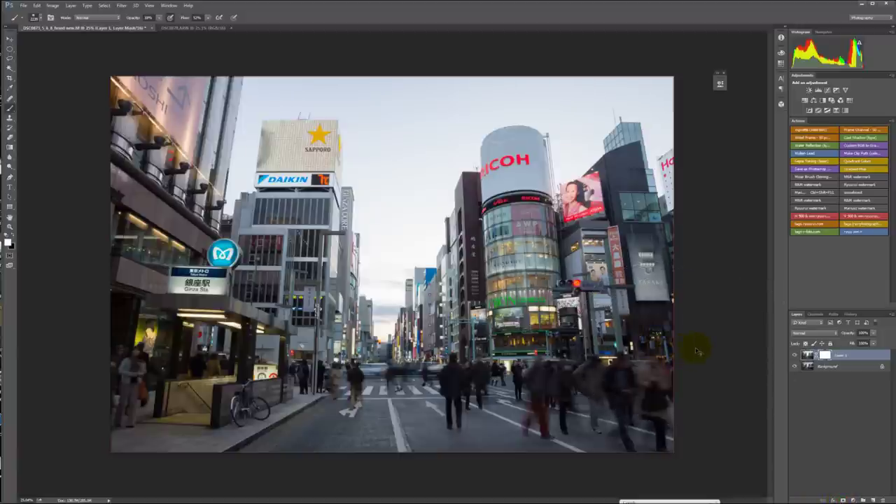
{"action": "key", "text": "ctrl+i"}
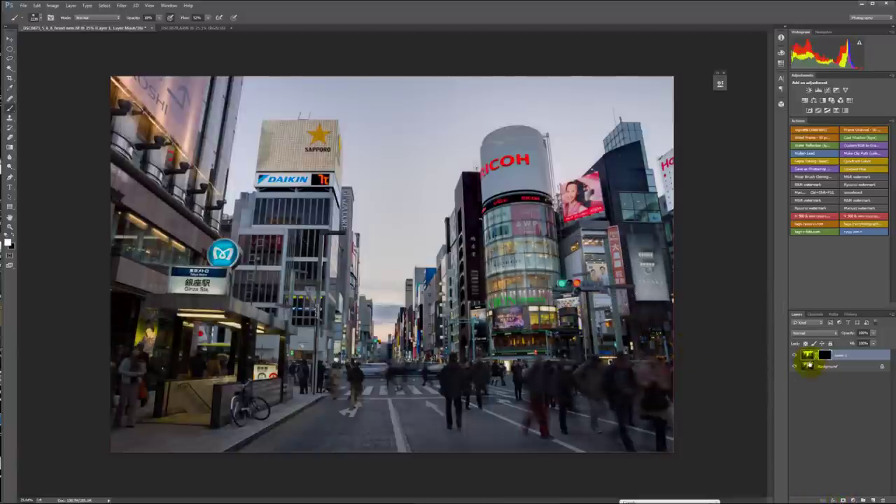
Compare the single exposure with the fused image by repeatedly disabling and enabling the upper layer's mask
{"action": "left_click", "coordinate": [795, 354]}
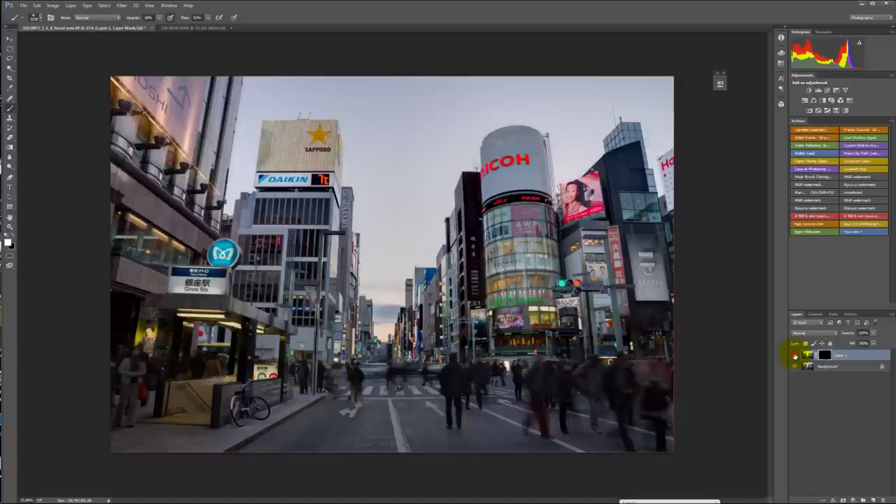
{"action": "left_click", "coordinate": [824, 355], "text": "shift"}
{"action": "left_click", "coordinate": [825, 355], "text": "shift"}
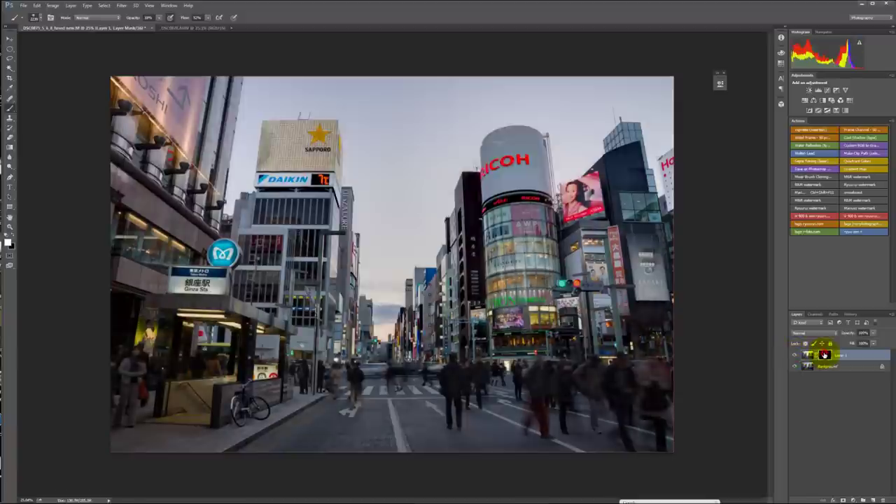
{"action": "left_click", "coordinate": [824, 355], "text": "shift"}
{"action": "left_click", "coordinate": [824, 355], "text": "shift"}
{"action": "left_click", "coordinate": [824, 354], "text": "shift"}
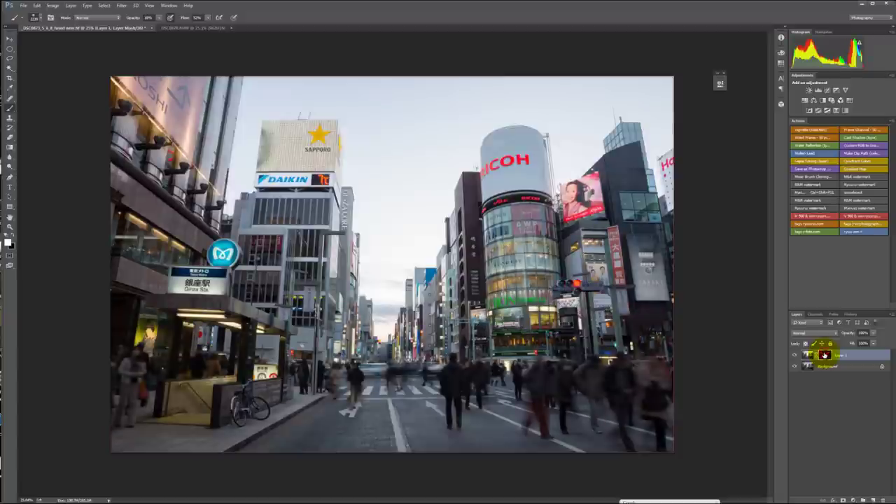
{"action": "left_click", "coordinate": [824, 355], "text": "shift"}
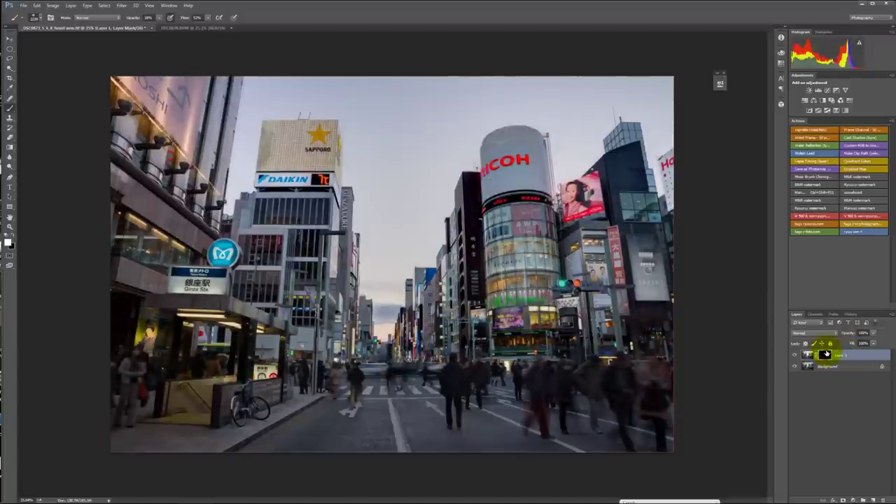
{"action": "left_click", "coordinate": [824, 355], "text": "shift"}
{"action": "left_click", "coordinate": [824, 354], "text": "shift"}
{"action": "left_click", "coordinate": [825, 355], "text": "shift"}
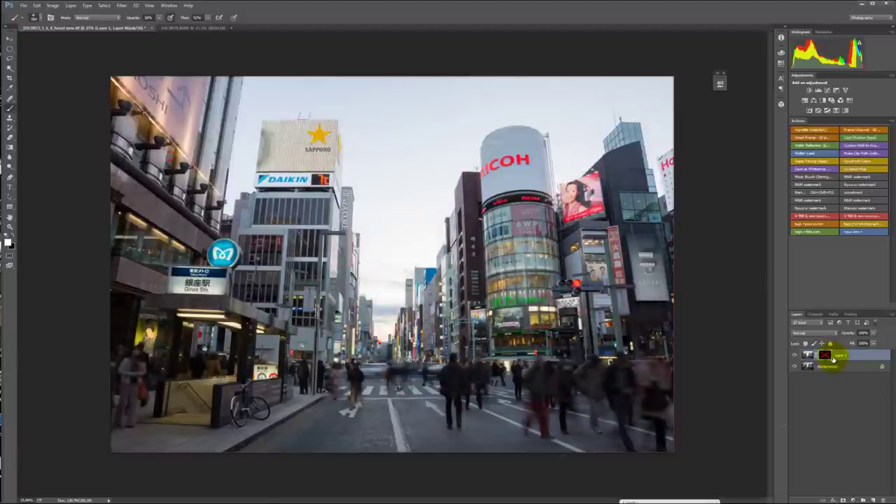
{"action": "key", "text": "ctrl+2"}
{"action": "left_click", "coordinate": [824, 354], "text": "shift"}
{"action": "left_click", "coordinate": [824, 355], "text": "shift"}
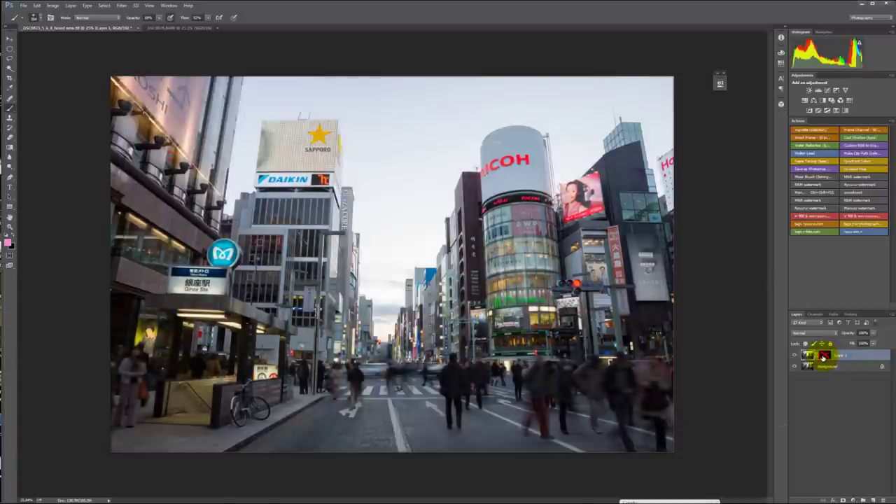
{"action": "left_click", "coordinate": [824, 355], "text": "shift"}
{"action": "left_click", "coordinate": [824, 355], "text": "shift"}
{"action": "left_click", "coordinate": [823, 357], "text": "shift"}
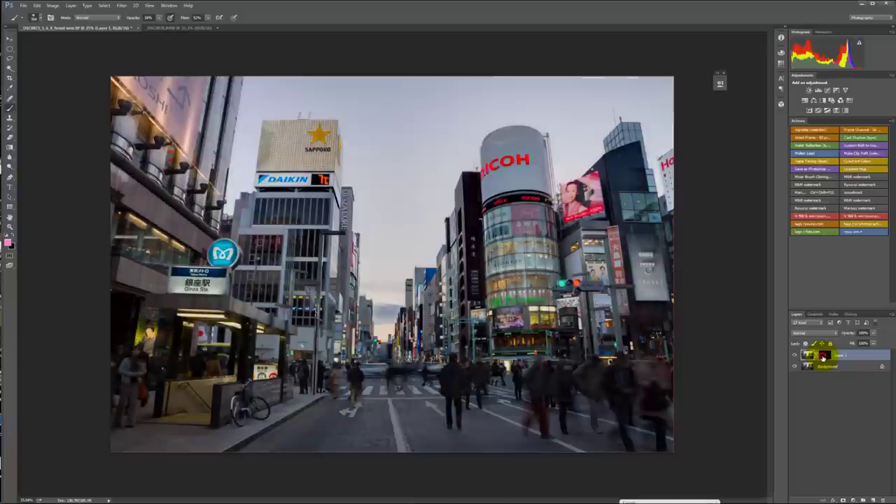
{"action": "left_click", "coordinate": [823, 357], "text": "shift"}
{"action": "left_click", "coordinate": [823, 356], "text": "shift"}
{"action": "left_click", "coordinate": [823, 357], "text": "shift"}
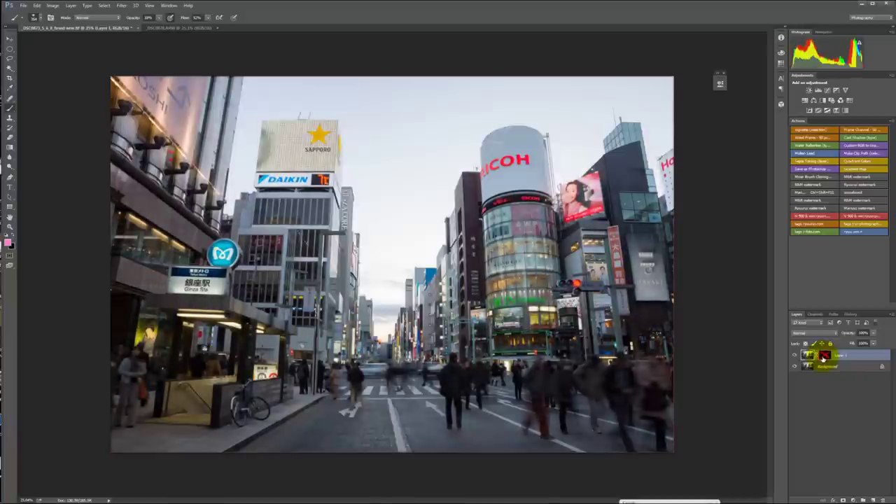
{"action": "left_click", "coordinate": [823, 357], "text": "shift"}
{"action": "left_click", "coordinate": [823, 357], "text": "shift"}
{"action": "left_click", "coordinate": [823, 357], "text": "shift"}
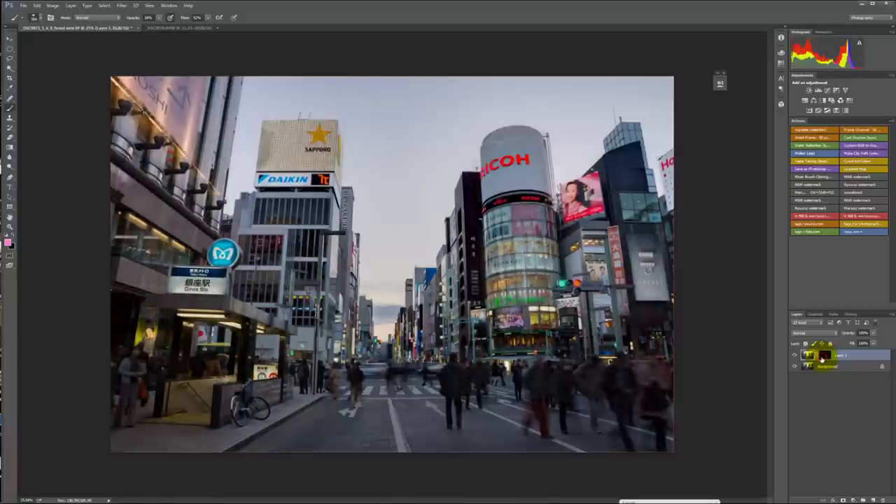
{"action": "left_click", "coordinate": [823, 357], "text": "shift"}
{"action": "left_click", "coordinate": [823, 357], "text": "shift"}
{"action": "left_click", "coordinate": [822, 357], "text": "shift"}
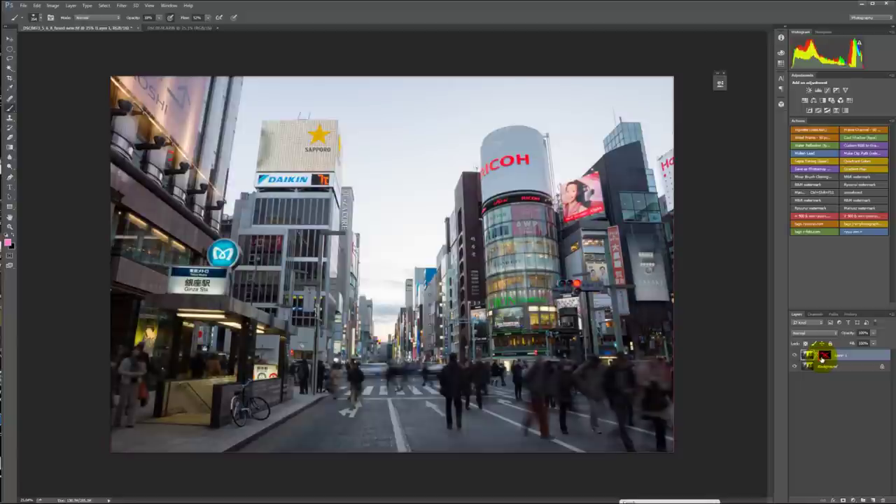
{"action": "left_click", "coordinate": [823, 357], "text": "shift"}
{"action": "left_click", "coordinate": [823, 357], "text": "shift"}
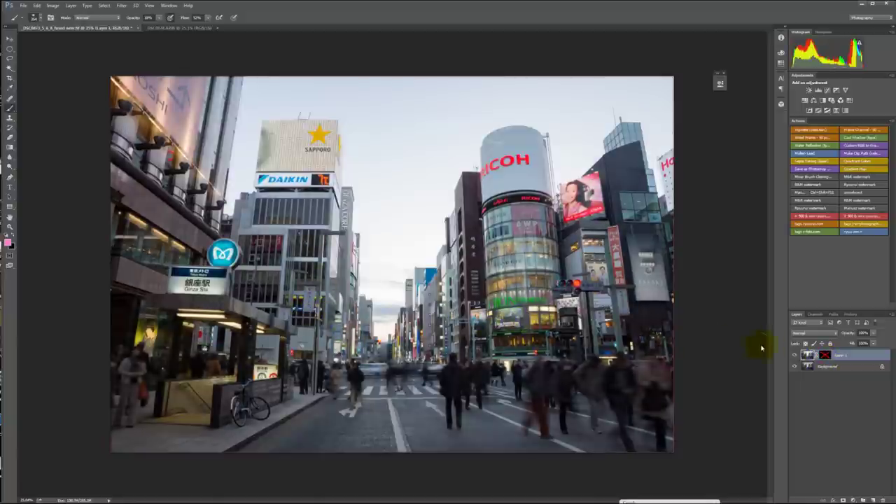
{"action": "left_click", "coordinate": [824, 357], "text": "shift"}
{"action": "left_click", "coordinate": [824, 357], "text": "shift"}
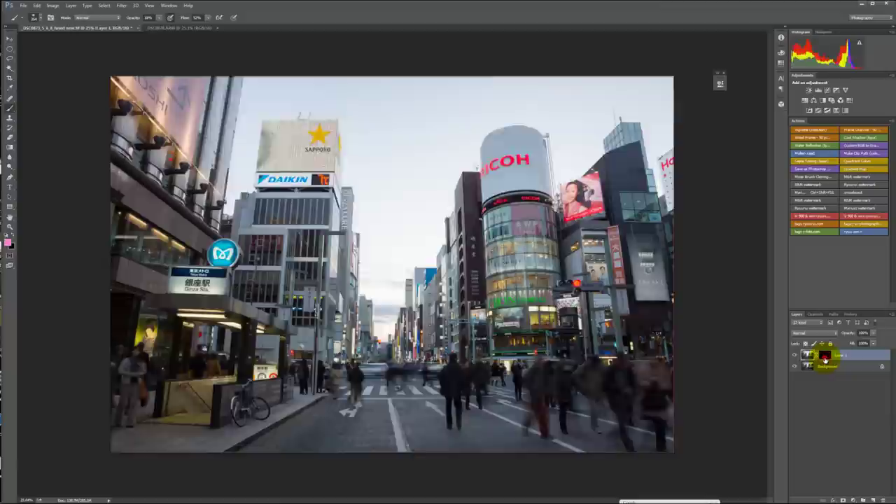
{"action": "left_click", "coordinate": [824, 357], "text": "shift"}
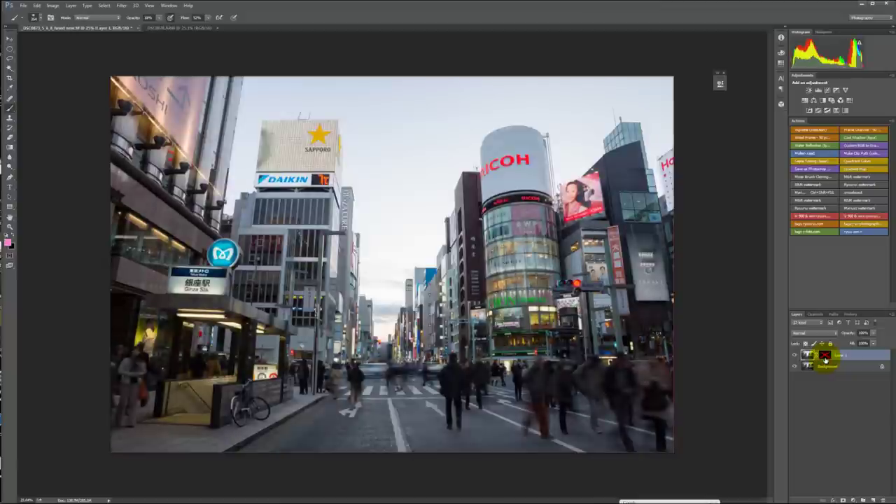
{"action": "left_click", "coordinate": [824, 357], "text": "shift"}
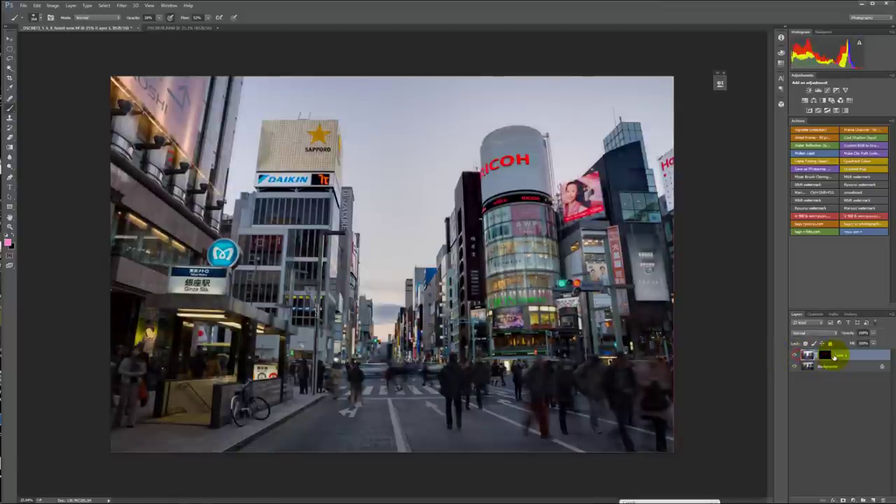
{"action": "left_click", "coordinate": [823, 356], "text": "shift"}
{"action": "left_click", "coordinate": [824, 357], "text": "shift"}
{"action": "left_click", "coordinate": [824, 357], "text": "shift"}
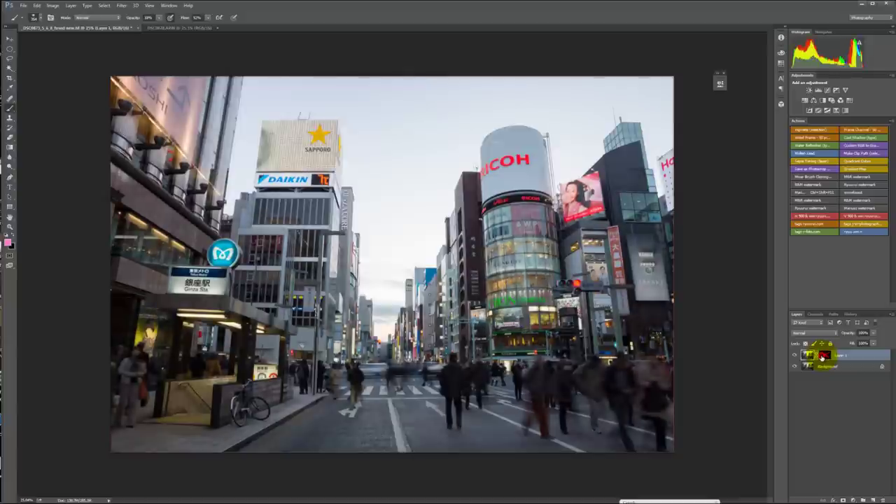
{"action": "left_click", "coordinate": [824, 357], "text": "shift"}
{"action": "left_click", "coordinate": [824, 357], "text": "shift"}
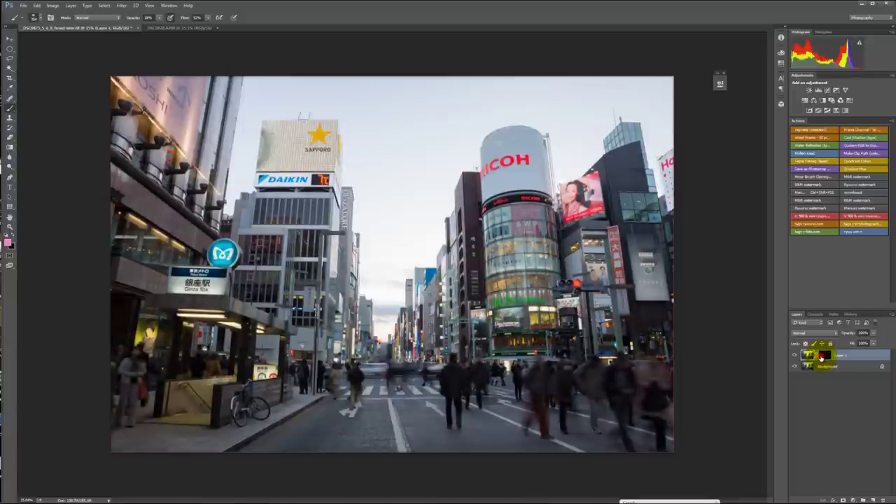
{"action": "left_click", "coordinate": [823, 357], "text": "shift"}
Draw a vertical white-to-transparent gradient on the layer mask from below the street upward, and compare the layer on and off
{"action": "key", "text": "g"}
{"action": "key", "text": "ctrl+minus"}
{"action": "key", "text": "ctrl+plus"}
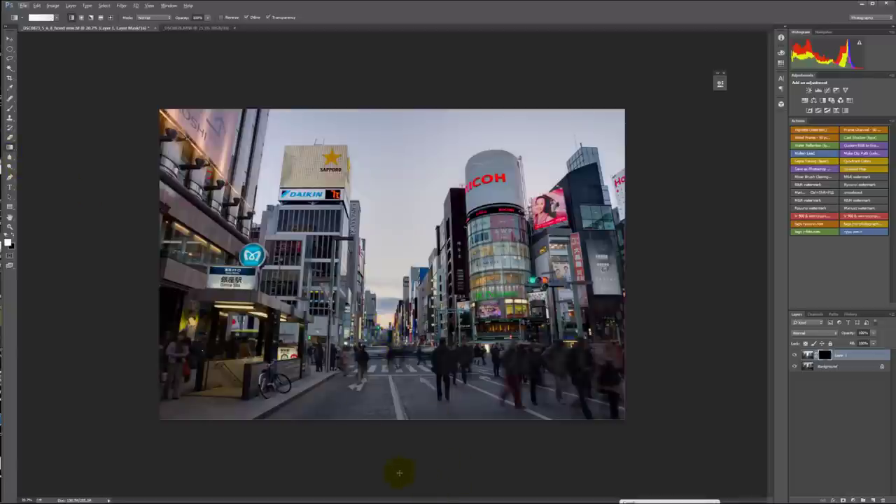
{"action": "left_click_drag", "start_coordinate": [400, 474], "coordinate": [401, 221]}
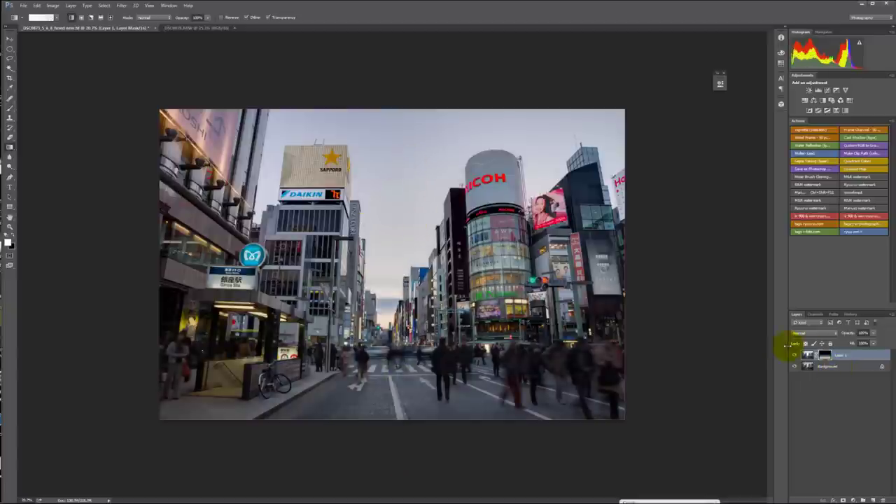
{"action": "left_click", "coordinate": [794, 355]}
{"action": "left_click", "coordinate": [794, 355]}
Brush white on the layer mask over the hanging banner beside the left building and the billboard on the round building
{"action": "left_click", "coordinate": [11, 108]}
{"action": "scroll", "coordinate": [352, 294], "scroll_direction": "up", "scroll_amount": 5}
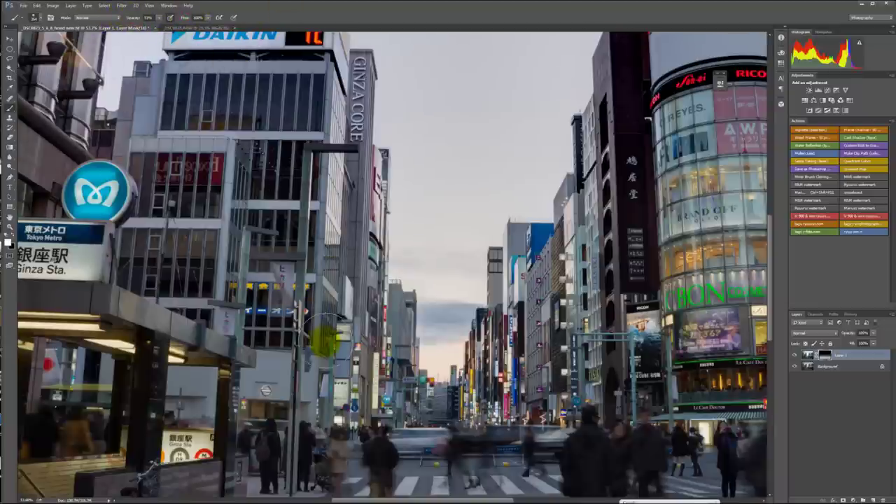
{"action": "scroll", "coordinate": [308, 354], "scroll_direction": "up", "scroll_amount": 1}
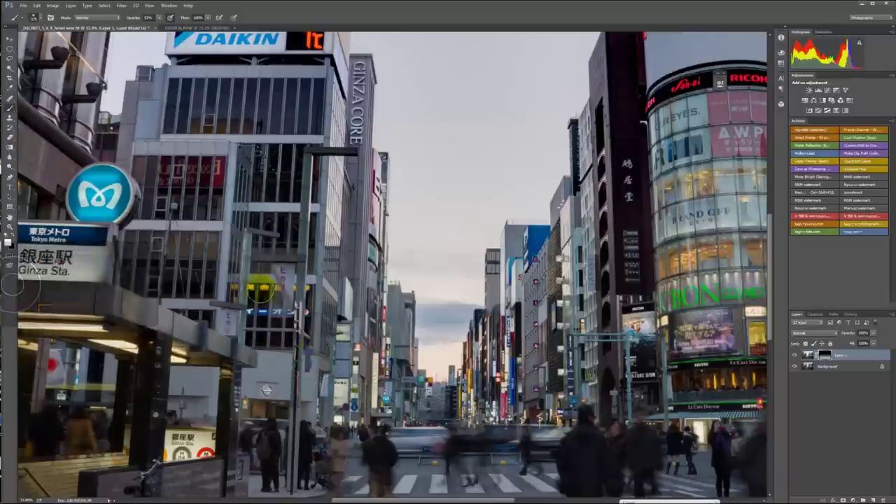
{"action": "mouse_move", "coordinate": [274, 301]}
{"action": "left_mouse_down"}
{"action": "mouse_move", "coordinate": [287, 280]}
{"action": "mouse_move", "coordinate": [276, 304]}
{"action": "mouse_move", "coordinate": [274, 271]}
{"action": "left_mouse_up"}
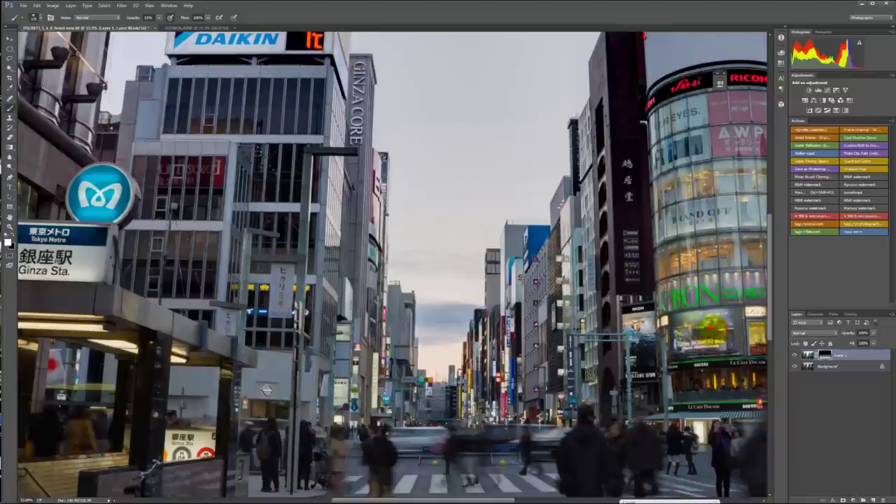
{"action": "mouse_move", "coordinate": [708, 328]}
{"action": "left_mouse_down"}
{"action": "mouse_move", "coordinate": [700, 336]}
{"action": "mouse_move", "coordinate": [689, 329]}
{"action": "mouse_move", "coordinate": [710, 327]}
{"action": "mouse_move", "coordinate": [726, 350]}
{"action": "left_mouse_up"}
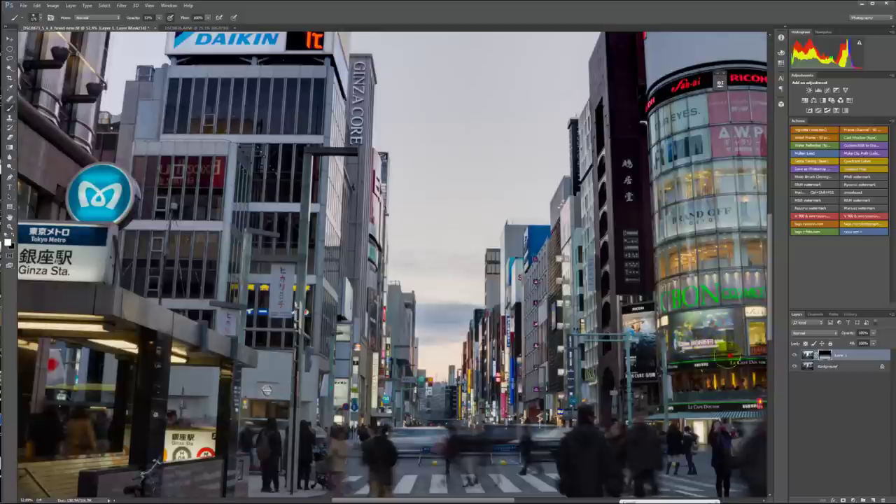
Compare the street and round building with the upper layer's mask disabled and enabled
{"action": "left_click", "coordinate": [829, 354], "text": "shift"}
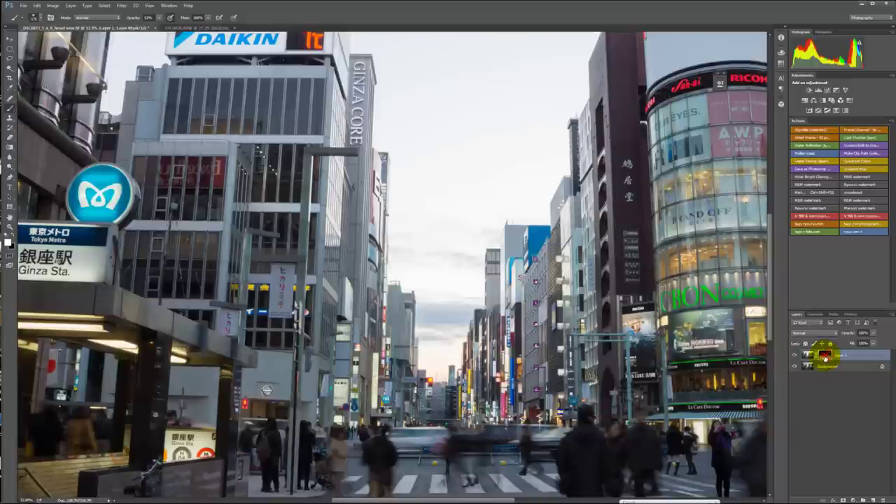
{"action": "left_click", "coordinate": [829, 355], "text": "shift"}
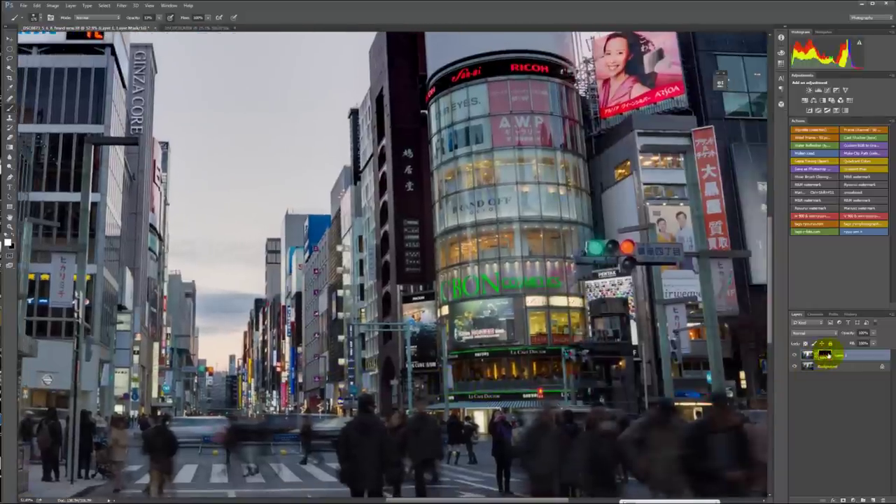
{"action": "left_click", "coordinate": [826, 354], "text": "shift"}
{"action": "left_click", "coordinate": [822, 354], "text": "shift"}
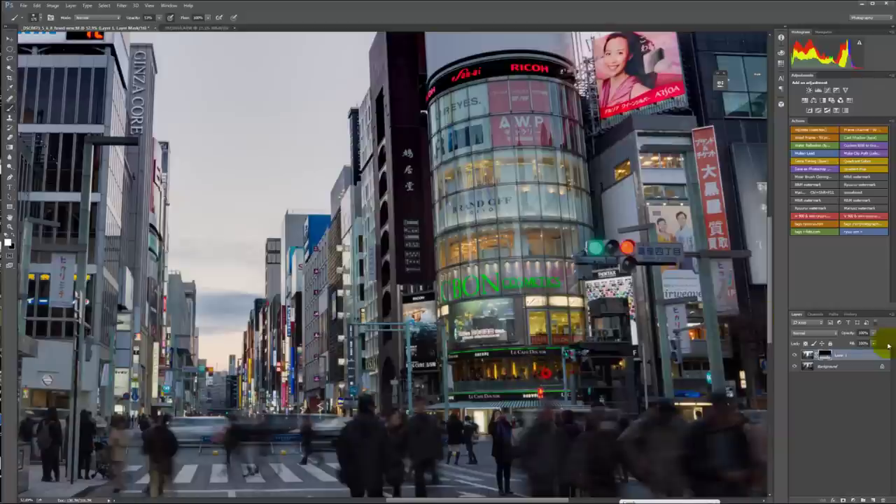
{"action": "left_click", "coordinate": [822, 354], "text": "shift"}
{"action": "left_click", "coordinate": [824, 354], "text": "shift"}
{"action": "left_click", "coordinate": [823, 354], "text": "shift"}
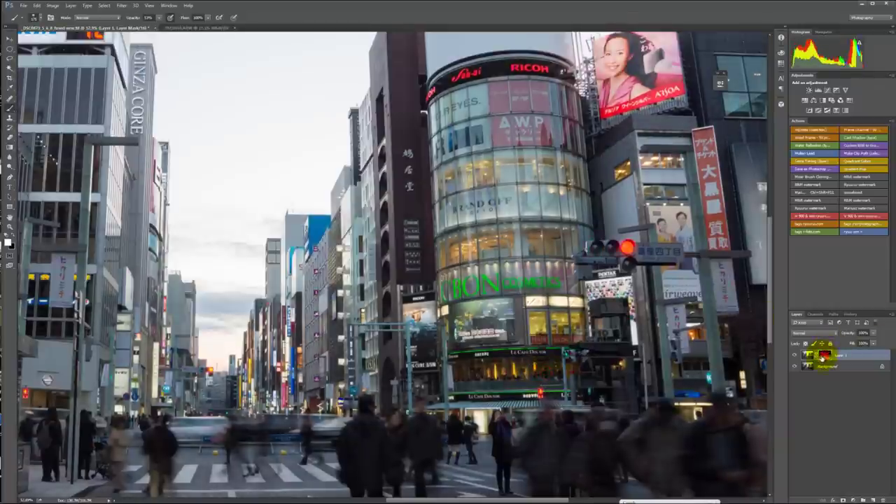
{"action": "left_click", "coordinate": [822, 356], "text": "shift"}
{"action": "left_click", "coordinate": [822, 356], "text": "shift"}
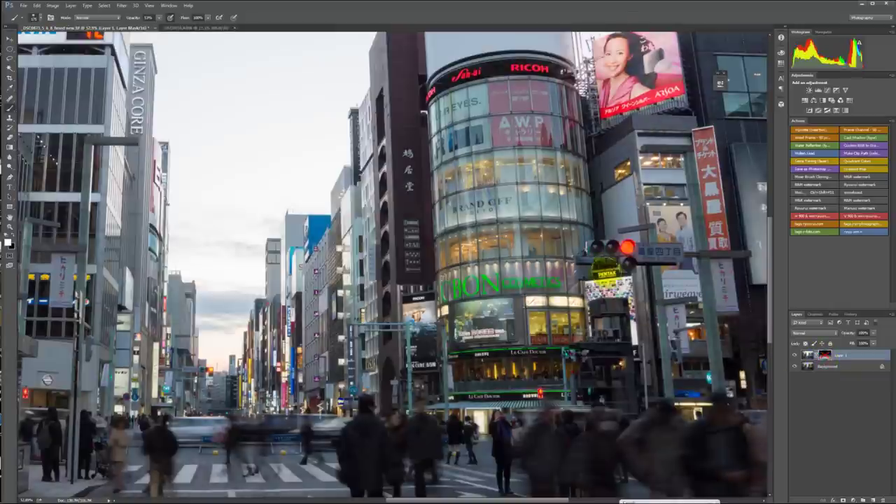
Brush white on the enabled layer mask over the large traffic light beside the round building, and check it with the mask off and on
{"action": "left_click", "coordinate": [824, 354], "text": "shift"}
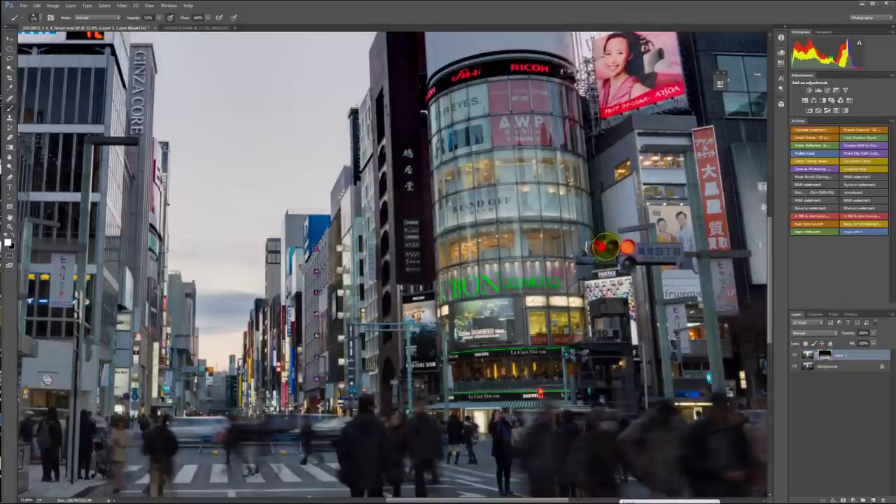
{"action": "left_click_drag", "start_coordinate": [598, 247], "coordinate": [615, 241]}
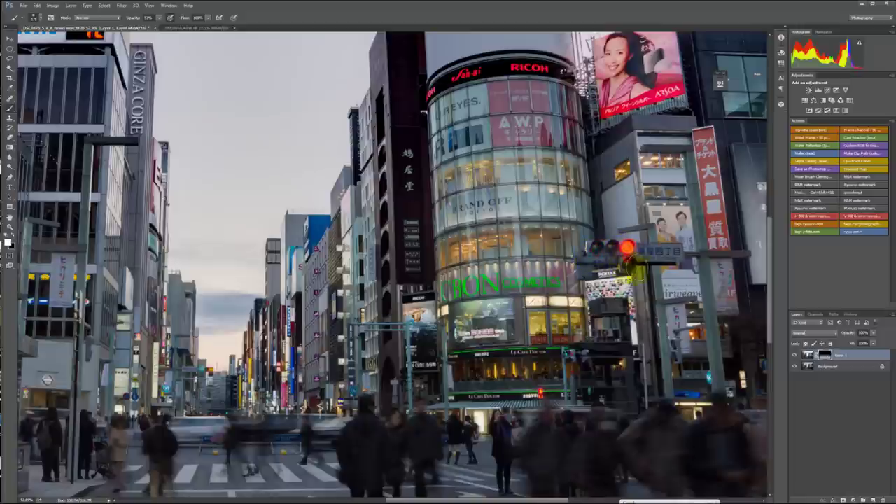
{"action": "left_click", "coordinate": [823, 356], "text": "shift"}
{"action": "left_click", "coordinate": [825, 357], "text": "shift"}
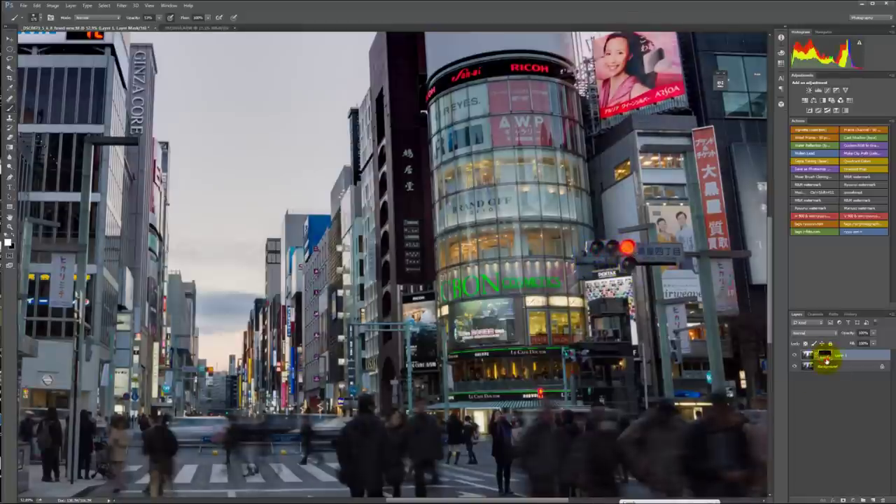
Examine the traffic light, buildings and sky by repeatedly switching the upper layer's mask off and on
{"action": "left_click", "coordinate": [825, 356], "text": "shift"}
{"action": "left_click", "coordinate": [828, 358], "text": "shift"}
{"action": "left_click", "coordinate": [829, 359], "text": "shift"}
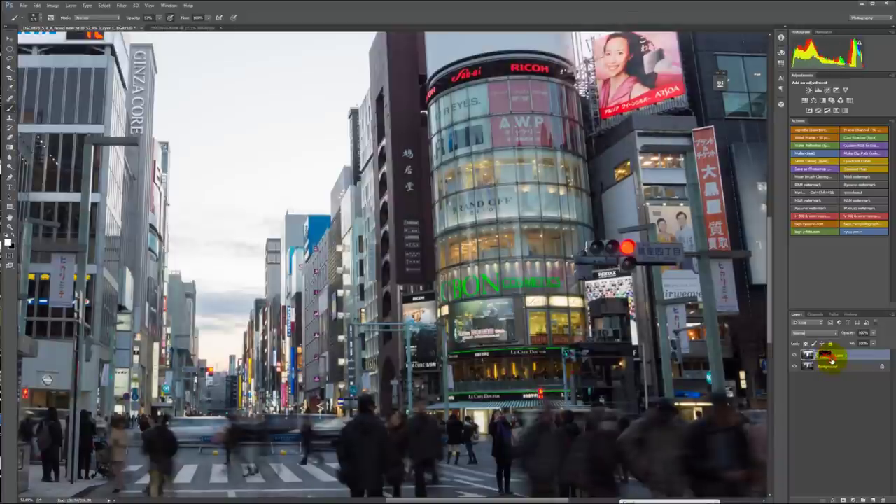
{"action": "left_click", "coordinate": [829, 359], "text": "shift"}
{"action": "left_click", "coordinate": [828, 359], "text": "shift"}
{"action": "left_click", "coordinate": [827, 359], "text": "shift"}
{"action": "left_click", "coordinate": [827, 359], "text": "shift"}
{"action": "left_click", "coordinate": [826, 358], "text": "shift"}
{"action": "left_click", "coordinate": [824, 357]}
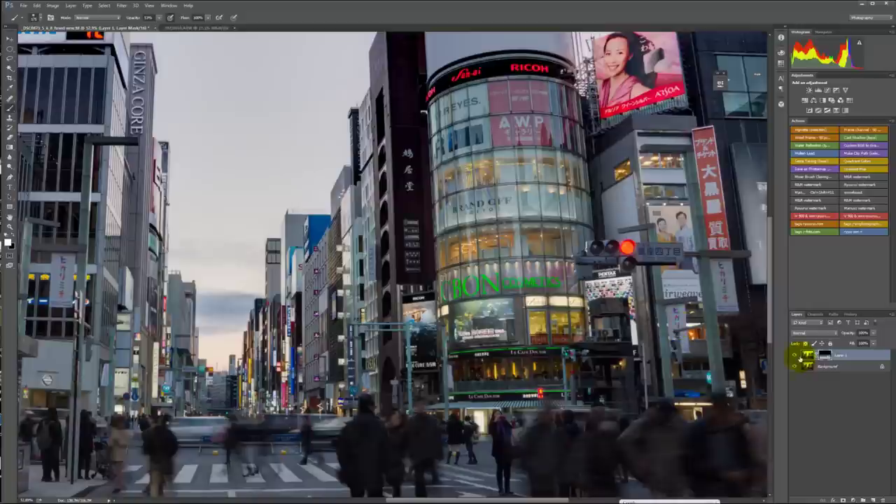
{"action": "left_click", "coordinate": [825, 355], "text": "shift"}
{"action": "left_click", "coordinate": [825, 355], "text": "shift"}
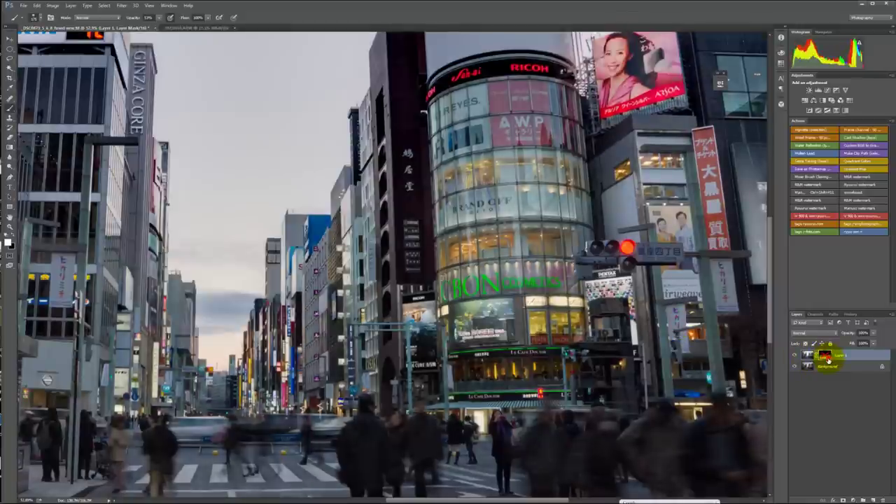
{"action": "left_click", "coordinate": [826, 357], "text": "shift"}
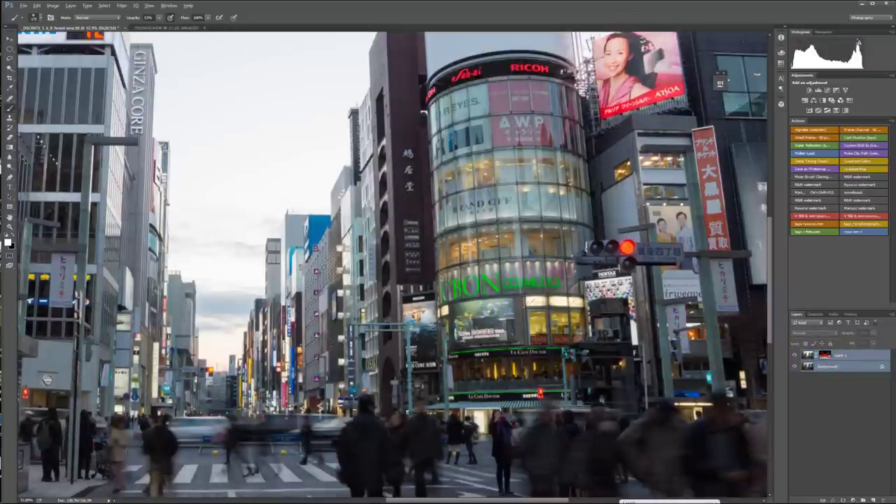
Compare the whole image with the upper layer's mask repeatedly disabled and enabled
{"action": "scroll", "coordinate": [392, 266], "scroll_direction": "down", "scroll_amount": 3}
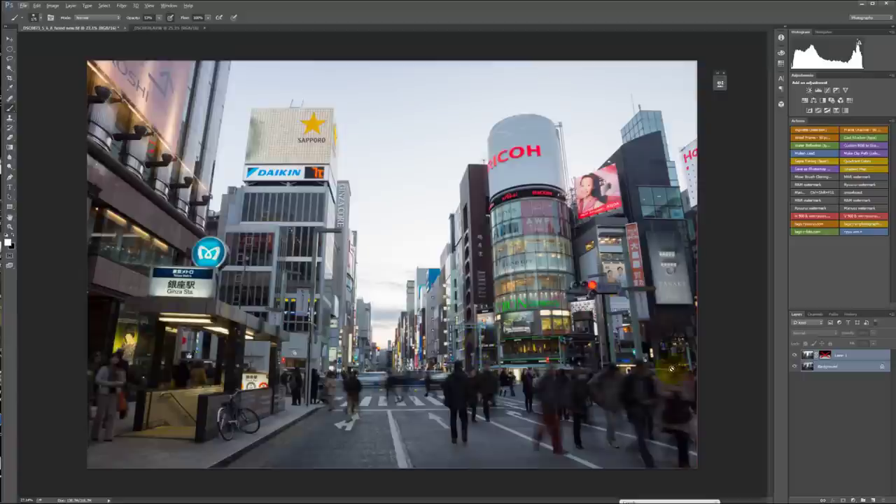
{"action": "left_click", "coordinate": [825, 356], "text": "shift"}
{"action": "left_click", "coordinate": [825, 356], "text": "shift"}
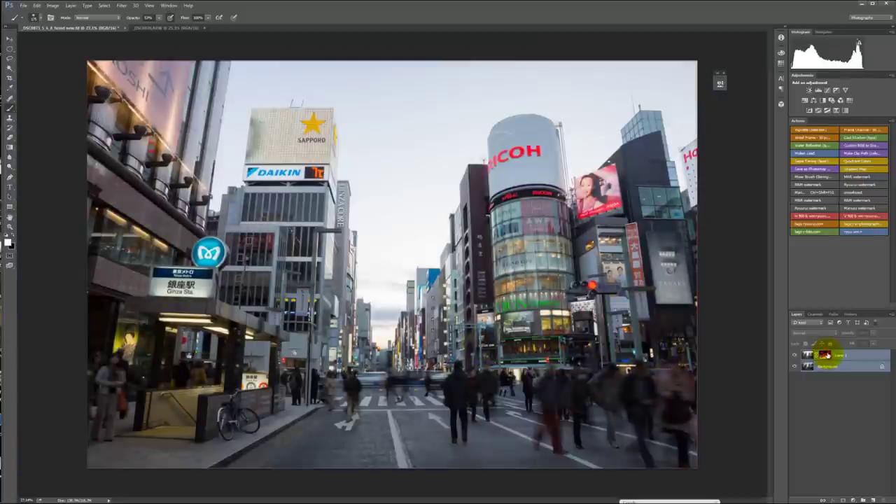
{"action": "left_click", "coordinate": [825, 354], "text": "shift"}
{"action": "left_click", "coordinate": [825, 354], "text": "shift"}
{"action": "left_click", "coordinate": [825, 355], "text": "shift"}
{"action": "left_click", "coordinate": [826, 355], "text": "shift"}
{"action": "left_click", "coordinate": [826, 354], "text": "shift"}
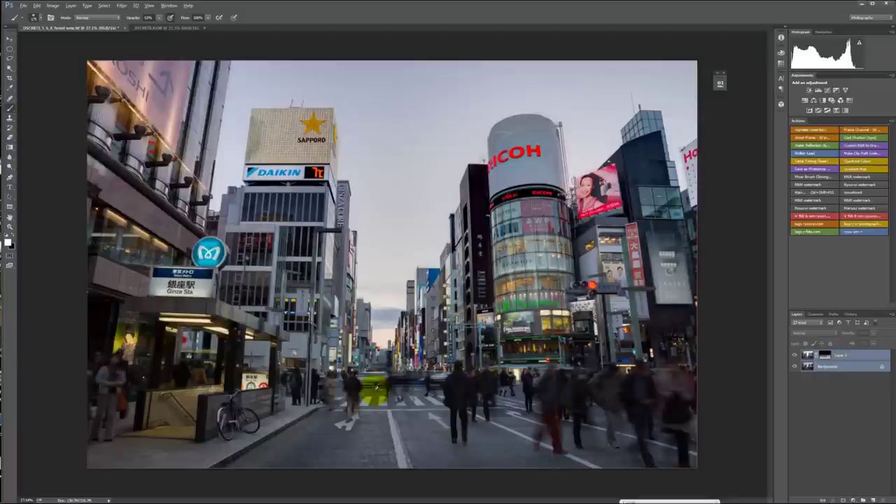
Brush white on the upper layer's mask over the small distant green traffic light at the end of the street
{"action": "scroll", "coordinate": [362, 378], "scroll_direction": "up", "scroll_amount": 5}
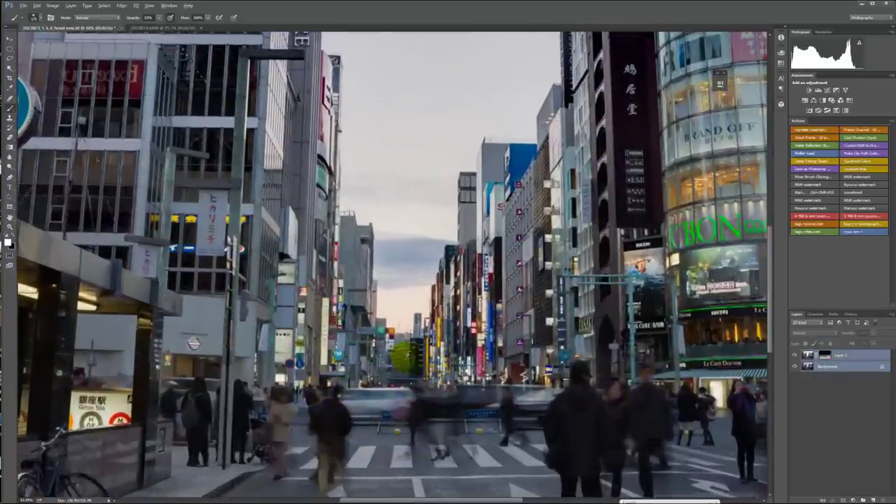
{"action": "scroll", "coordinate": [399, 357], "scroll_direction": "up", "scroll_amount": 5}
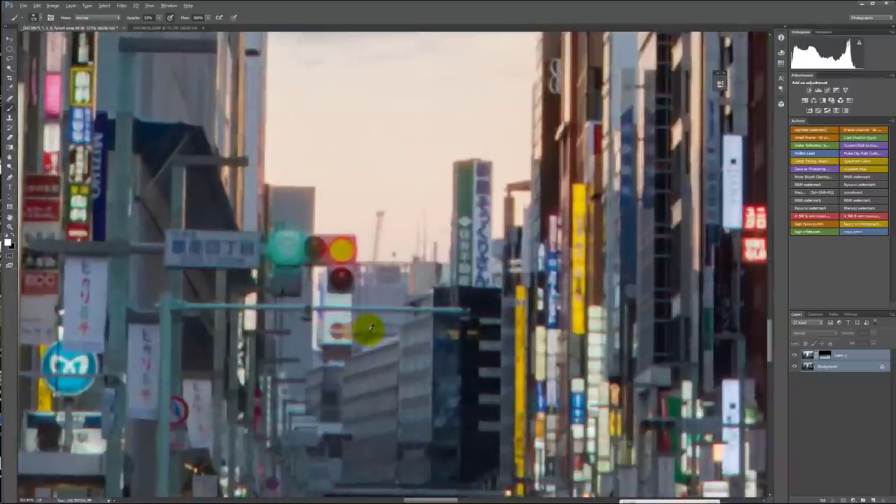
{"action": "left_click", "coordinate": [824, 356], "text": "shift"}
{"action": "left_click", "coordinate": [824, 356], "text": "shift"}
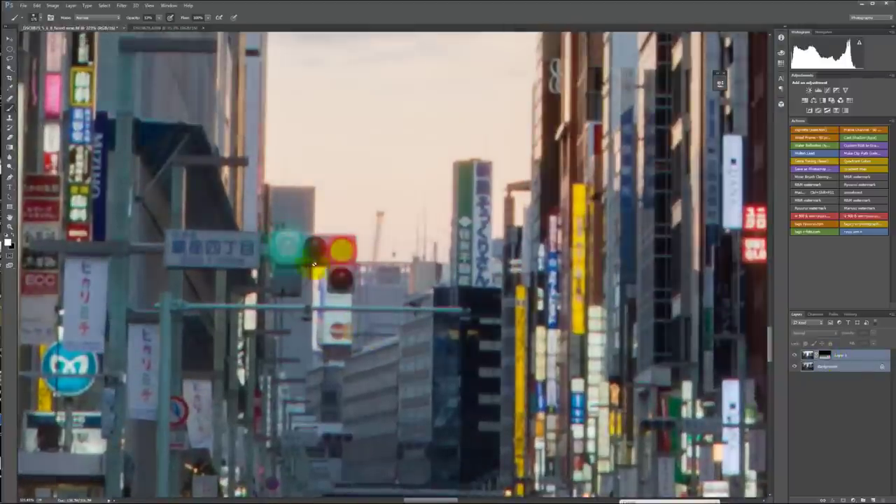
{"action": "mouse_move", "coordinate": [308, 260]}
{"action": "left_mouse_down"}
{"action": "mouse_move", "coordinate": [329, 252]}
{"action": "mouse_move", "coordinate": [266, 266]}
{"action": "mouse_move", "coordinate": [256, 257]}
{"action": "left_mouse_up"}
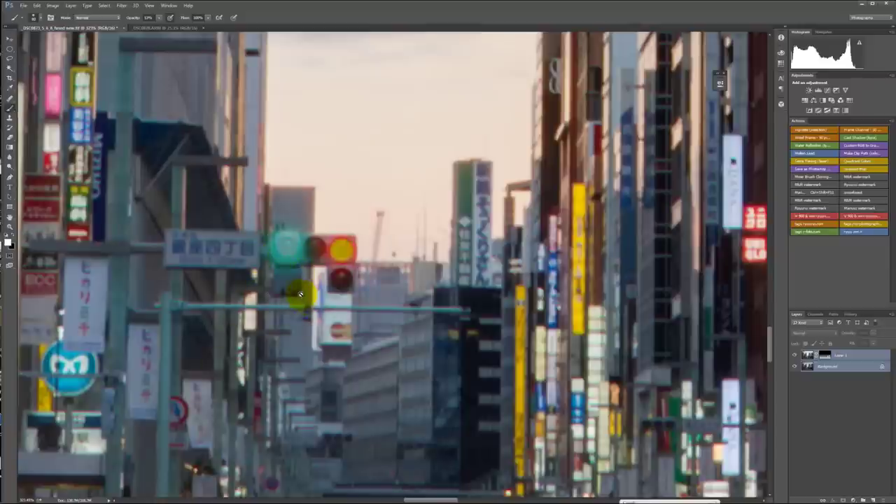
{"action": "left_click", "coordinate": [824, 355]}
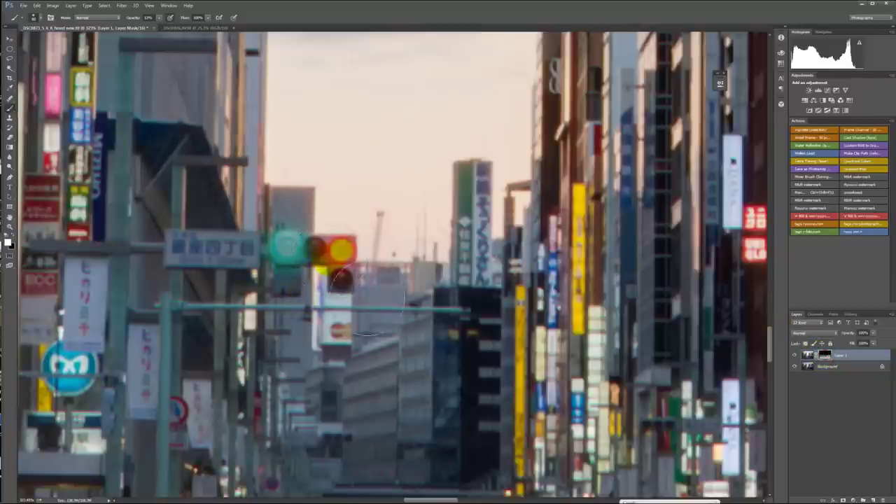
{"action": "left_click", "coordinate": [290, 247]}
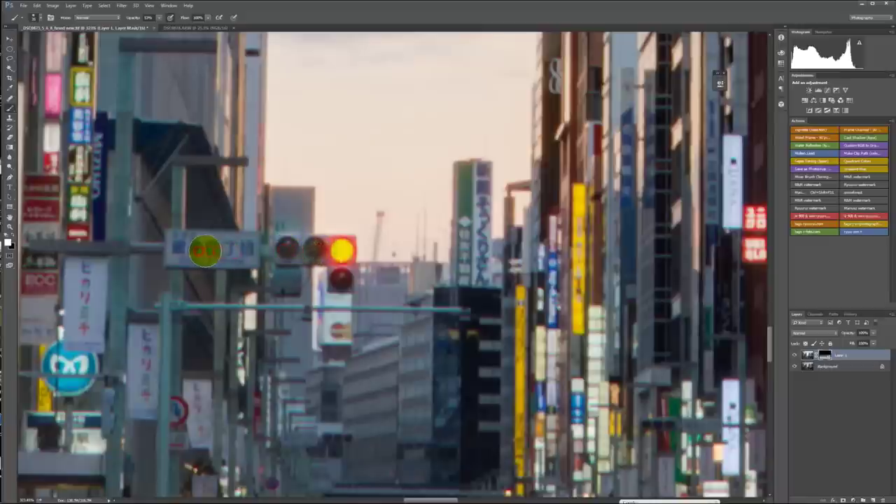
Compare the distant street signs and sky with the upper layer's mask disabled and enabled
{"action": "scroll", "coordinate": [314, 245], "scroll_direction": "down", "scroll_amount": 3}
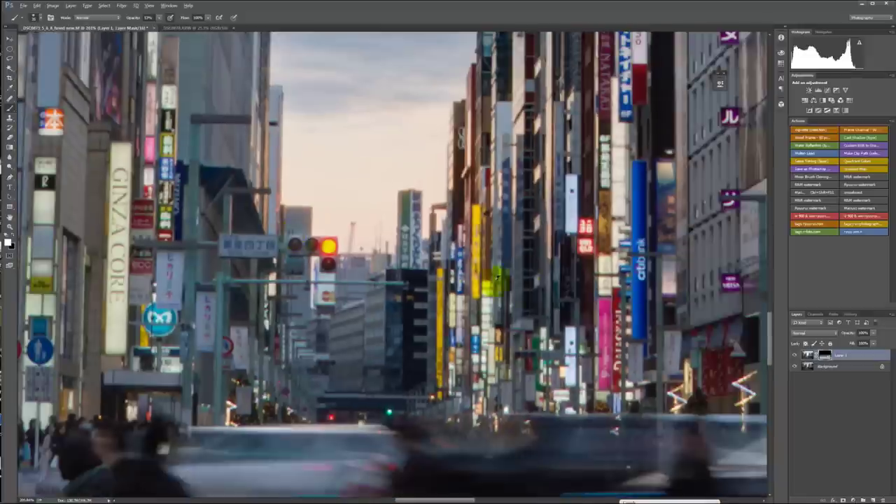
{"action": "left_click", "coordinate": [825, 355], "text": "shift"}
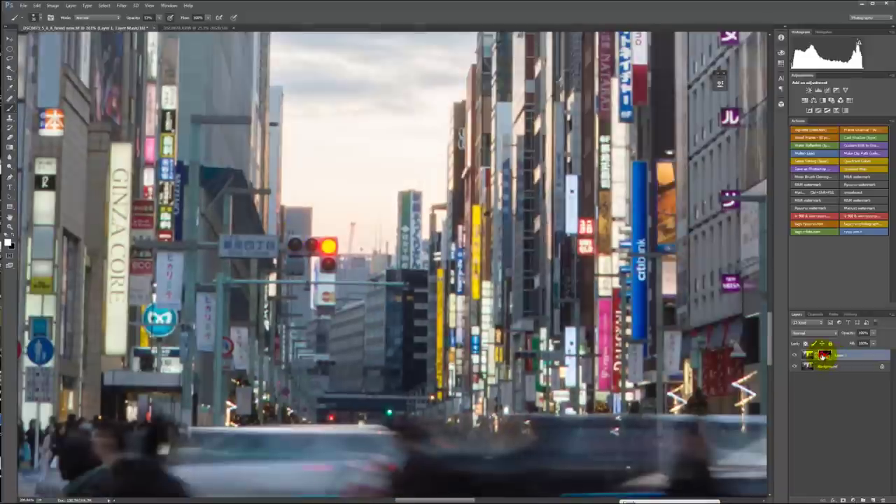
{"action": "left_click", "coordinate": [826, 356], "text": "shift"}
{"action": "left_click", "coordinate": [826, 356], "text": "shift"}
{"action": "left_click", "coordinate": [826, 355], "text": "shift"}
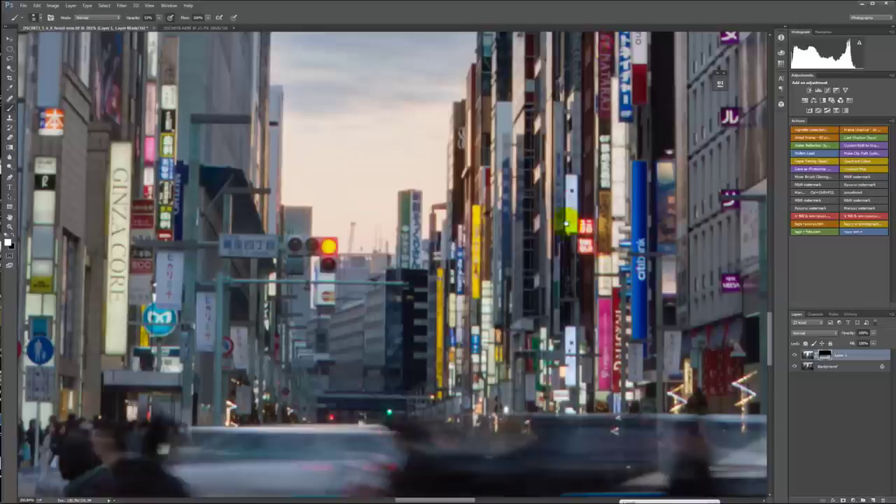
Brush white on the layer mask over the small hanging banner above the subway station entrance roof
{"action": "scroll", "coordinate": [567, 231], "scroll_direction": "up", "scroll_amount": 5}
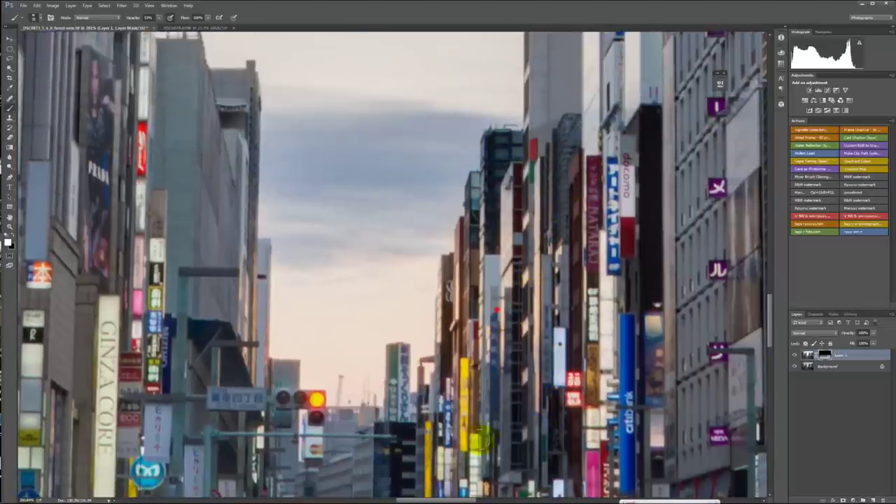
{"action": "scroll", "coordinate": [480, 441], "scroll_direction": "down", "scroll_amount": 6}
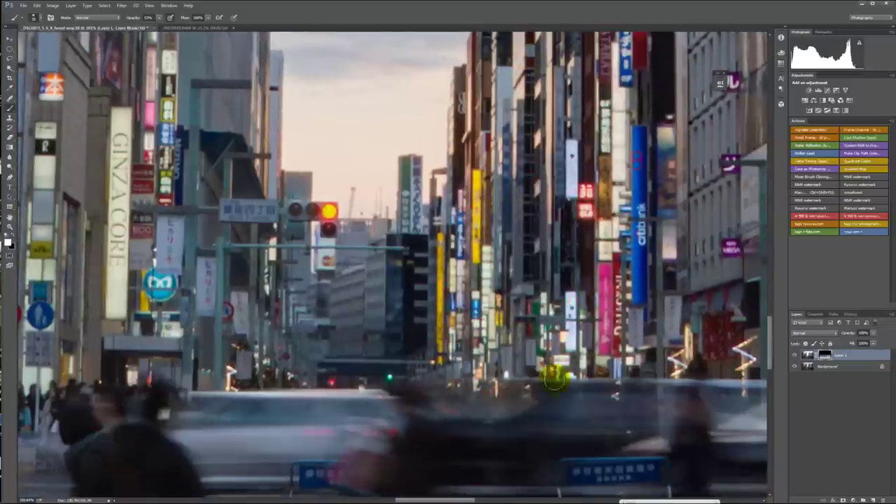
{"action": "scroll", "coordinate": [462, 341], "scroll_direction": "left", "scroll_amount": 10}
{"action": "scroll", "coordinate": [448, 266], "scroll_direction": "up", "scroll_amount": 1}
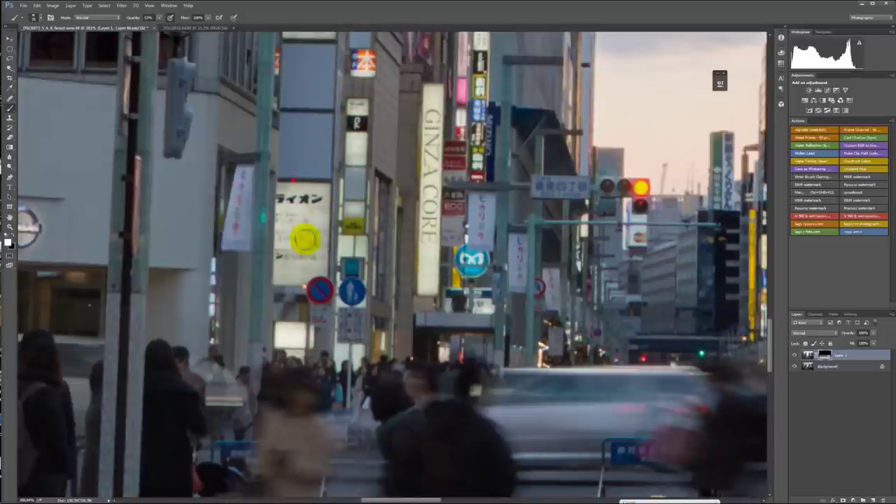
{"action": "scroll", "coordinate": [351, 293], "scroll_direction": "up", "scroll_amount": 5}
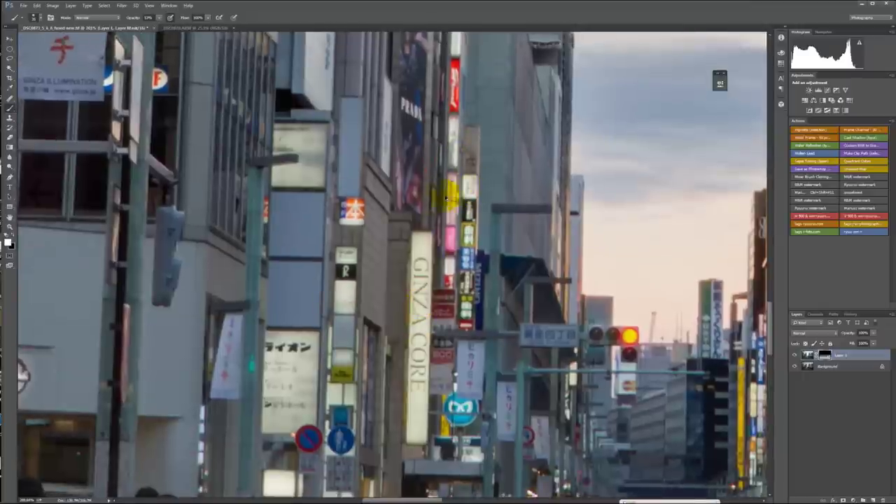
{"action": "scroll", "coordinate": [531, 364], "scroll_direction": "up", "scroll_amount": 4}
{"action": "scroll", "coordinate": [531, 364], "scroll_direction": "left", "scroll_amount": 5}
{"action": "scroll", "coordinate": [531, 364], "scroll_direction": "up", "scroll_amount": 2}
{"action": "scroll", "coordinate": [530, 364], "scroll_direction": "left", "scroll_amount": 4}
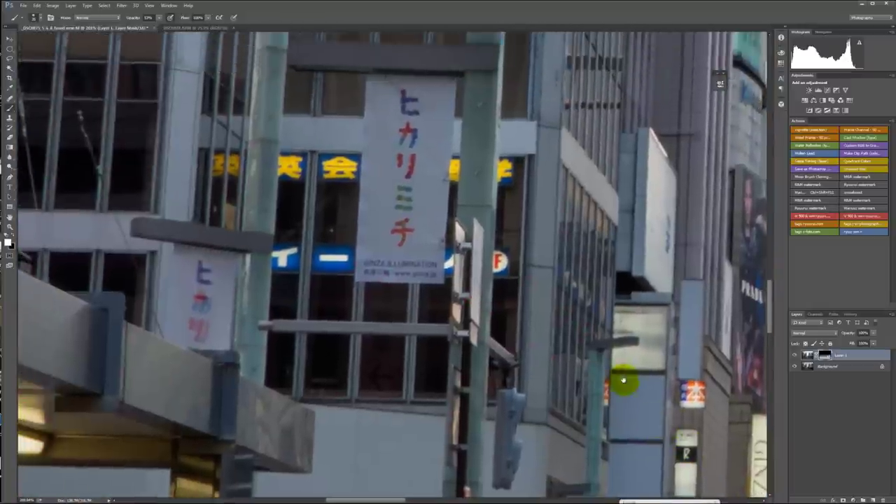
{"action": "mouse_move", "coordinate": [194, 269]}
{"action": "left_mouse_down"}
{"action": "mouse_move", "coordinate": [167, 281]}
{"action": "mouse_move", "coordinate": [175, 308]}
{"action": "mouse_move", "coordinate": [189, 259]}
{"action": "mouse_move", "coordinate": [193, 316]}
{"action": "mouse_move", "coordinate": [208, 260]}
{"action": "mouse_move", "coordinate": [204, 319]}
{"action": "mouse_move", "coordinate": [216, 272]}
{"action": "mouse_move", "coordinate": [193, 316]}
{"action": "mouse_move", "coordinate": [184, 295]}
{"action": "mouse_move", "coordinate": [164, 307]}
{"action": "mouse_move", "coordinate": [203, 302]}
{"action": "left_mouse_up"}
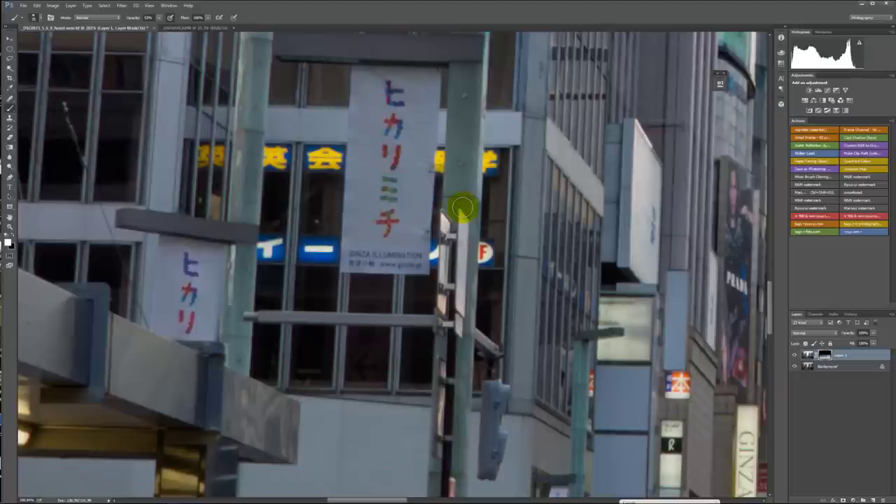
{"action": "scroll", "coordinate": [466, 203], "scroll_direction": "down", "scroll_amount": 4}
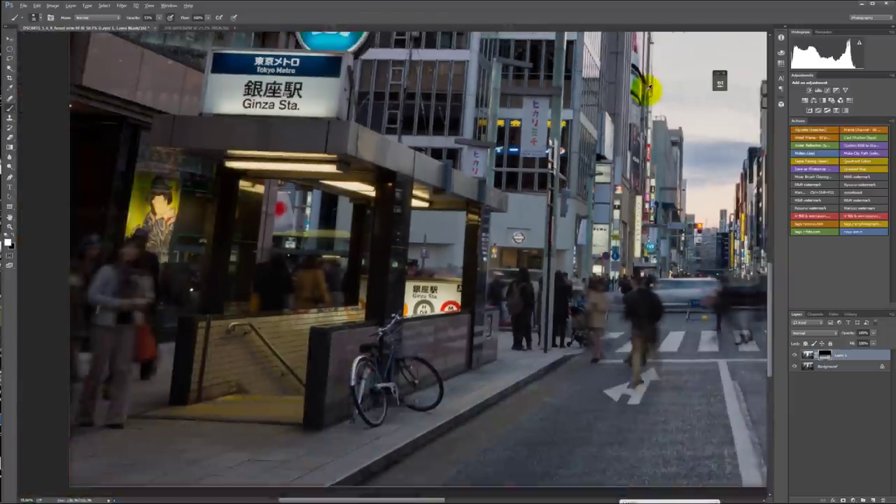
Compare the whole photo with the upper layer's mask repeatedly disabled and enabled, checking sky, buildings and street
{"action": "scroll", "coordinate": [727, 82], "scroll_direction": "down", "scroll_amount": 2}
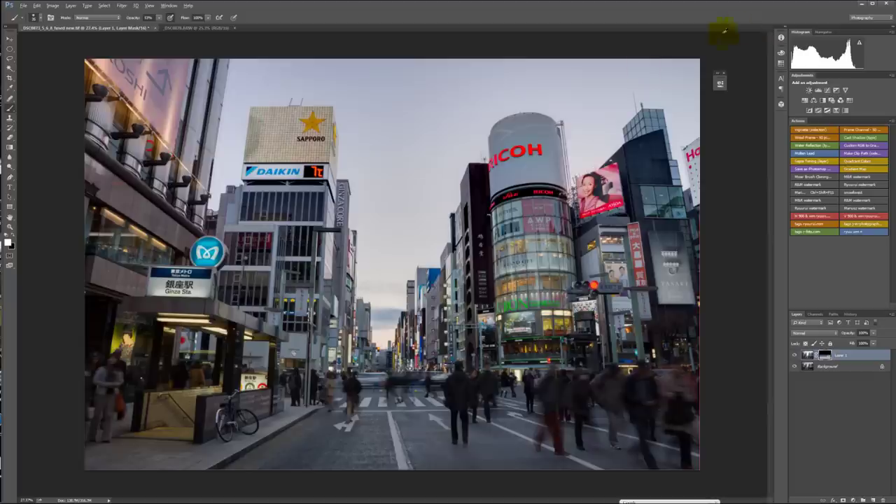
{"action": "left_click", "coordinate": [827, 356], "text": "shift"}
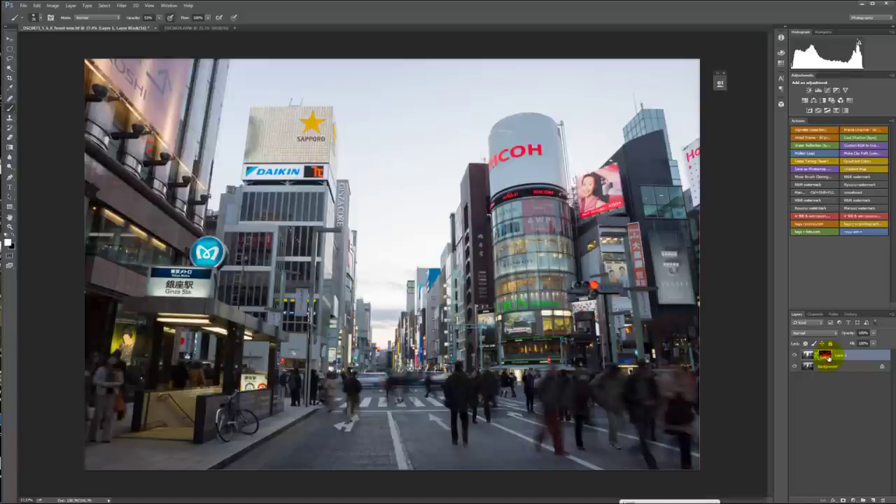
{"action": "left_click", "coordinate": [827, 356], "text": "shift"}
{"action": "left_click", "coordinate": [827, 357], "text": "shift"}
{"action": "left_click", "coordinate": [827, 356], "text": "shift"}
{"action": "left_click", "coordinate": [827, 356], "text": "shift"}
{"action": "left_click", "coordinate": [828, 357], "text": "shift"}
{"action": "left_click", "coordinate": [827, 356], "text": "shift"}
{"action": "left_click", "coordinate": [827, 356], "text": "shift"}
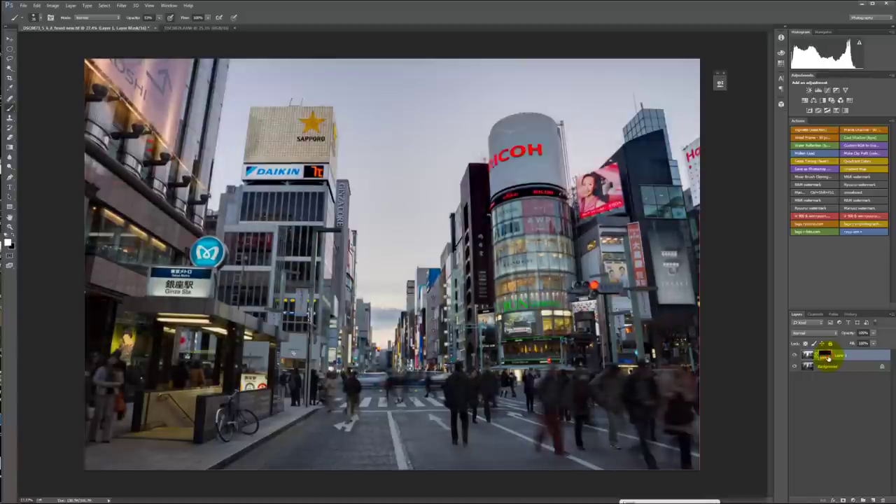
{"action": "left_click", "coordinate": [827, 356], "text": "shift"}
{"action": "left_click", "coordinate": [827, 356], "text": "shift"}
{"action": "left_click", "coordinate": [827, 356], "text": "shift"}
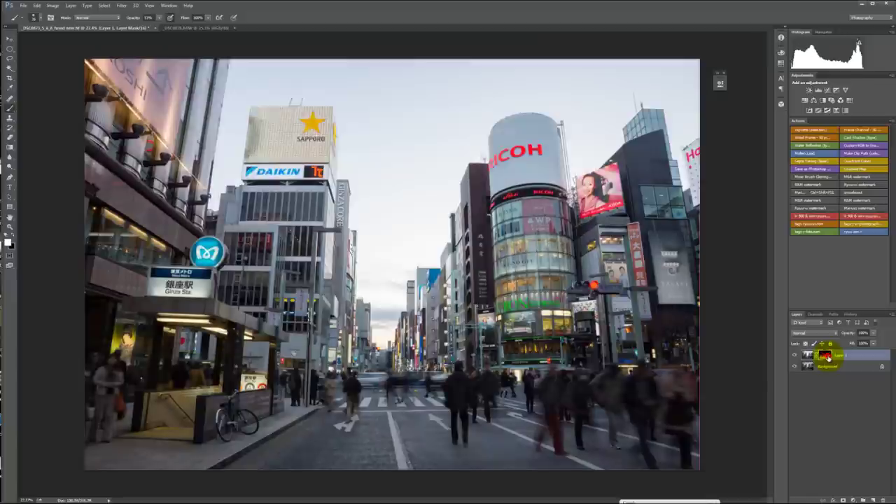
{"action": "left_click", "coordinate": [827, 356], "text": "shift"}
{"action": "left_click", "coordinate": [827, 356], "text": "shift"}
{"action": "left_click", "coordinate": [828, 357], "text": "shift"}
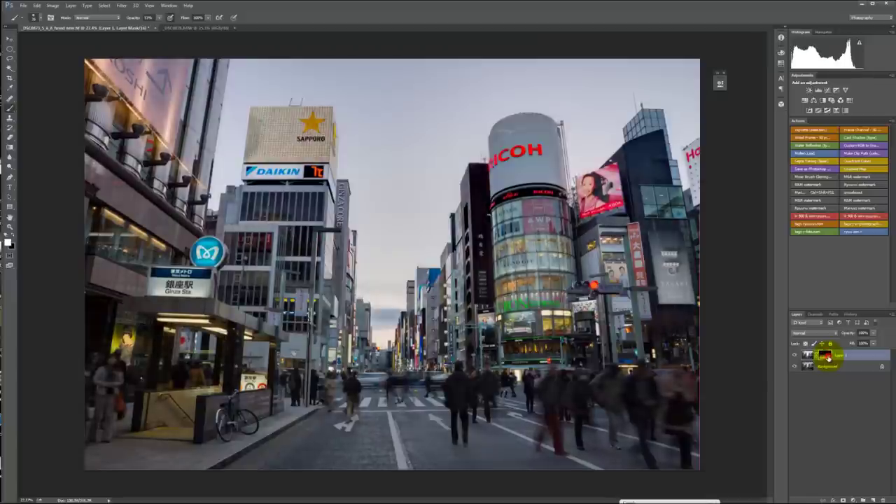
{"action": "left_click", "coordinate": [828, 356], "text": "shift"}
{"action": "left_click", "coordinate": [827, 356], "text": "shift"}
{"action": "left_click", "coordinate": [827, 356], "text": "shift"}
{"action": "left_click", "coordinate": [828, 356], "text": "shift"}
{"action": "left_click", "coordinate": [827, 356], "text": "shift"}
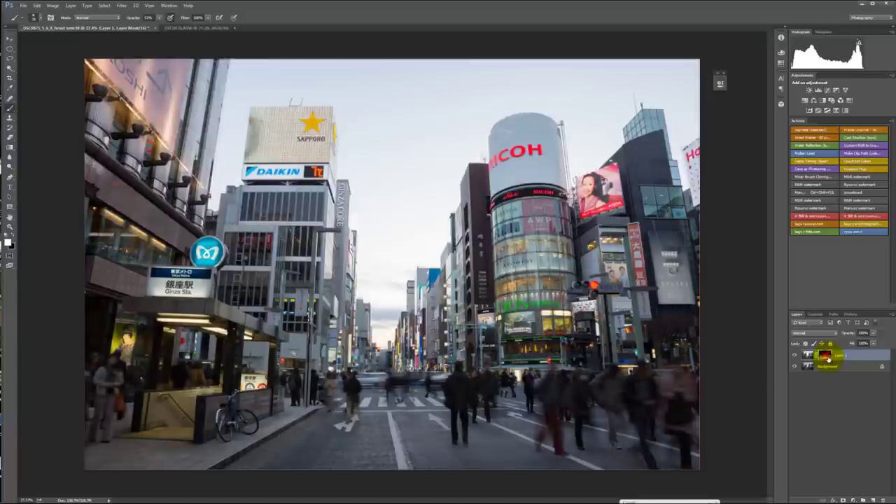
{"action": "left_click", "coordinate": [827, 356], "text": "shift"}
{"action": "left_click", "coordinate": [827, 356], "text": "shift"}
{"action": "left_click", "coordinate": [828, 356], "text": "shift"}
Check the distant street signs with the upper layer's mask off and on, and brush white on the mask along the banners beside the GU sign
{"action": "left_click_drag", "start_coordinate": [438, 339], "coordinate": [438, 339]}
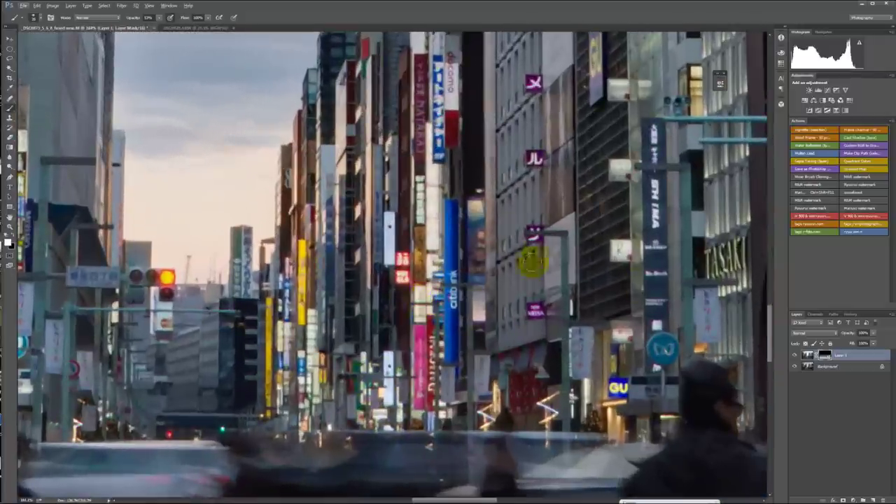
{"action": "left_click", "coordinate": [824, 354], "text": "shift"}
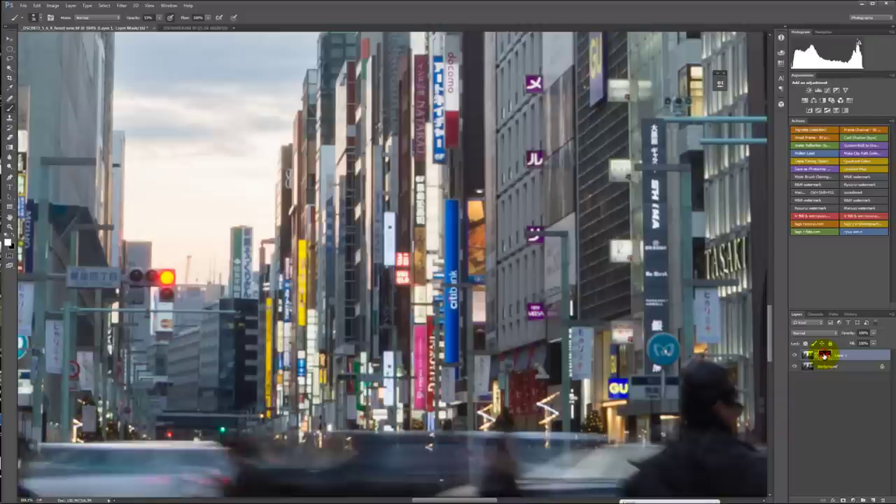
{"action": "left_click", "coordinate": [824, 355], "text": "shift"}
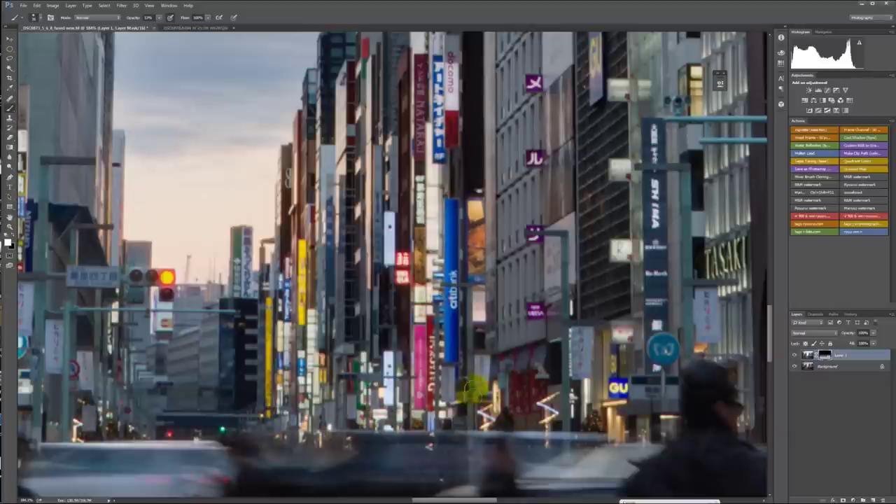
{"action": "mouse_move", "coordinate": [595, 349]}
{"action": "left_mouse_down"}
{"action": "mouse_move", "coordinate": [574, 347]}
{"action": "mouse_move", "coordinate": [595, 392]}
{"action": "left_mouse_up"}
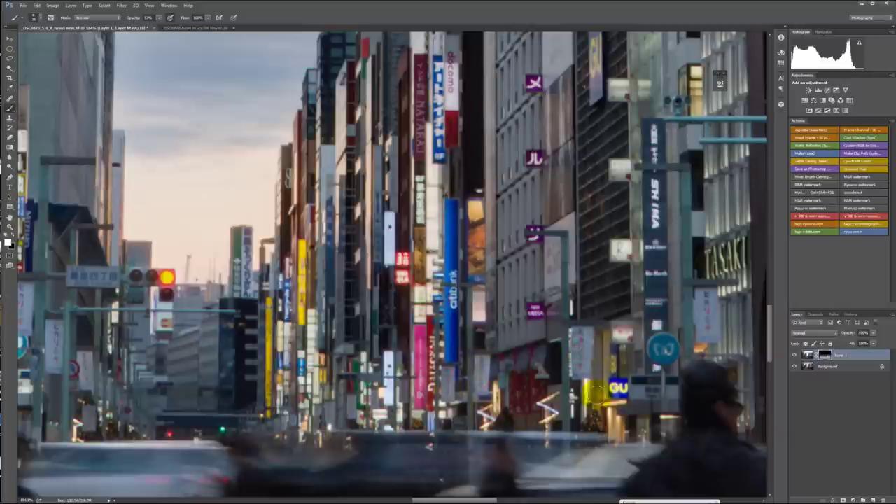
Compare the whole photo with the upper layer repeatedly hidden and shown
{"action": "scroll", "coordinate": [594, 394], "scroll_direction": "down", "scroll_amount": 10}
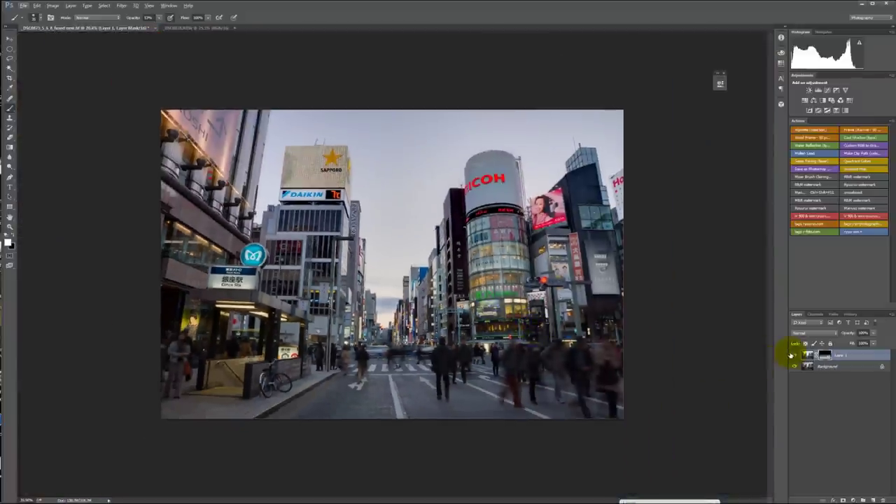
{"action": "left_click", "coordinate": [795, 355]}
{"action": "left_click", "coordinate": [794, 356]}
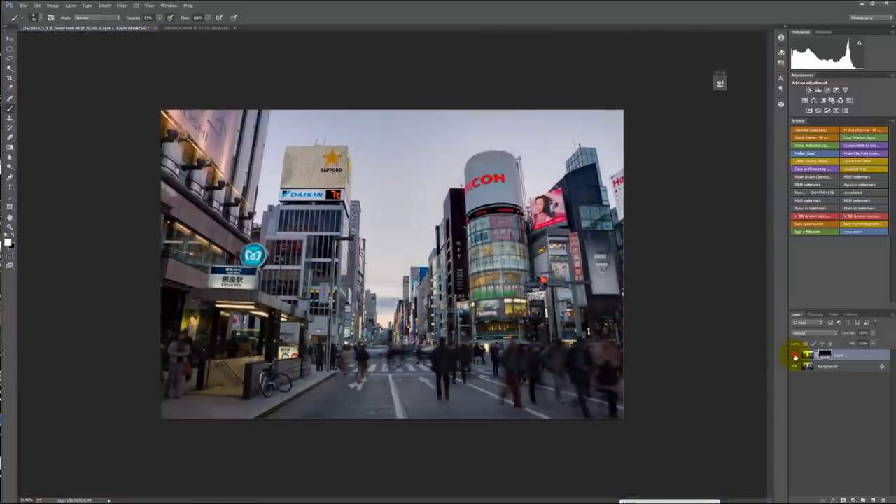
{"action": "left_click", "coordinate": [794, 356]}
{"action": "left_click", "coordinate": [794, 356]}
{"action": "left_click", "coordinate": [794, 355]}
{"action": "left_click", "coordinate": [794, 356]}
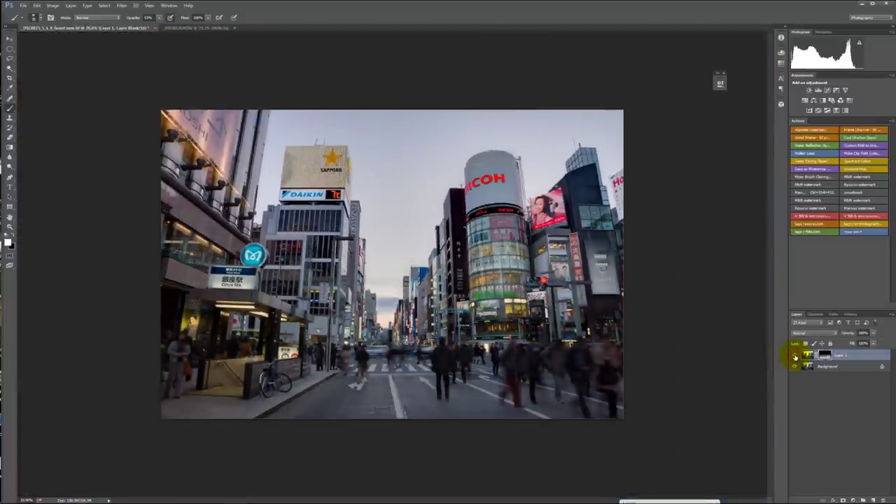
{"action": "left_click", "coordinate": [794, 355]}
{"action": "left_click", "coordinate": [794, 356]}
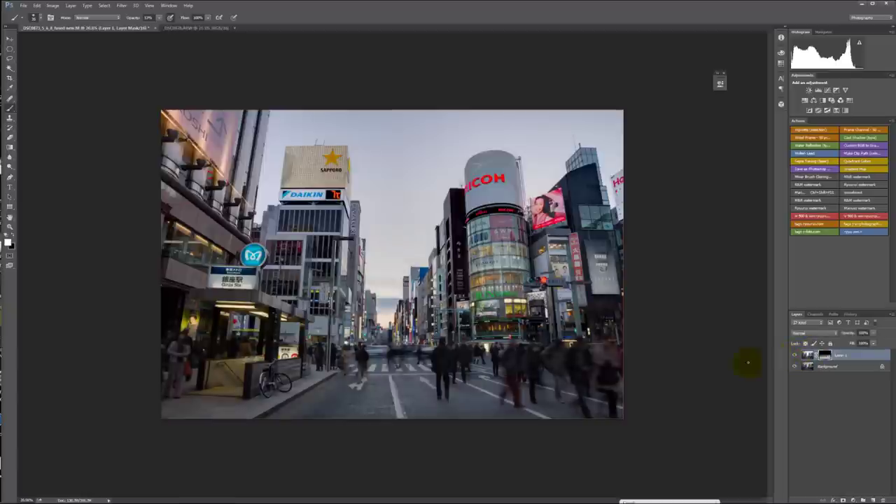
{"action": "left_click", "coordinate": [793, 355]}
{"action": "left_click", "coordinate": [793, 355]}
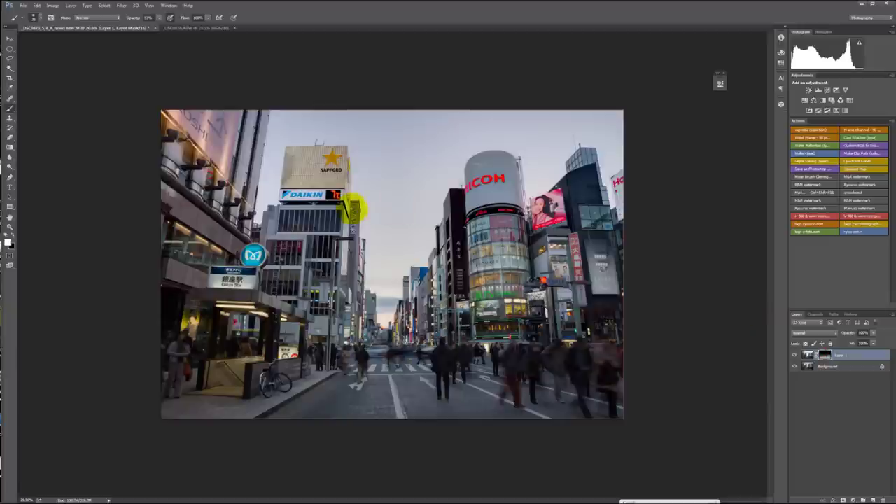
Paint black on the upper layer's mask along the photo's bottom edge and lower corners with a very large brush at 0% hardness
{"action": "left_click", "coordinate": [266, 304]}
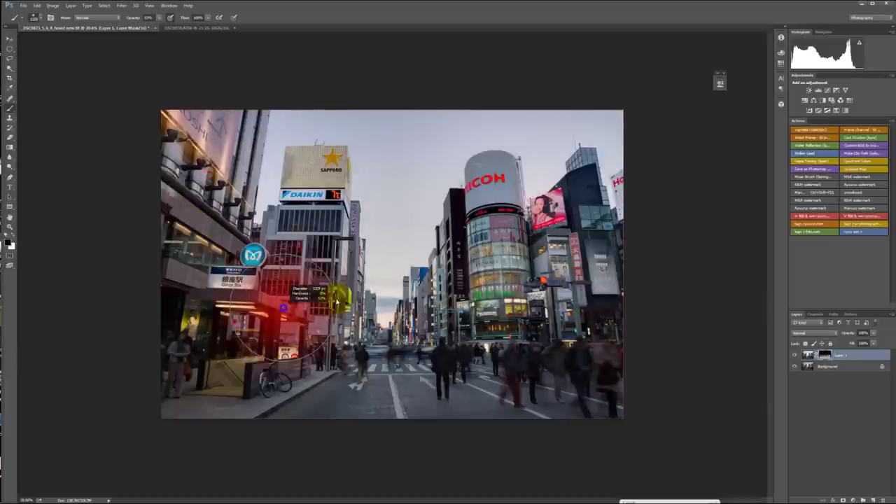
{"action": "scroll", "coordinate": [412, 260], "scroll_direction": "down", "scroll_amount": 3}
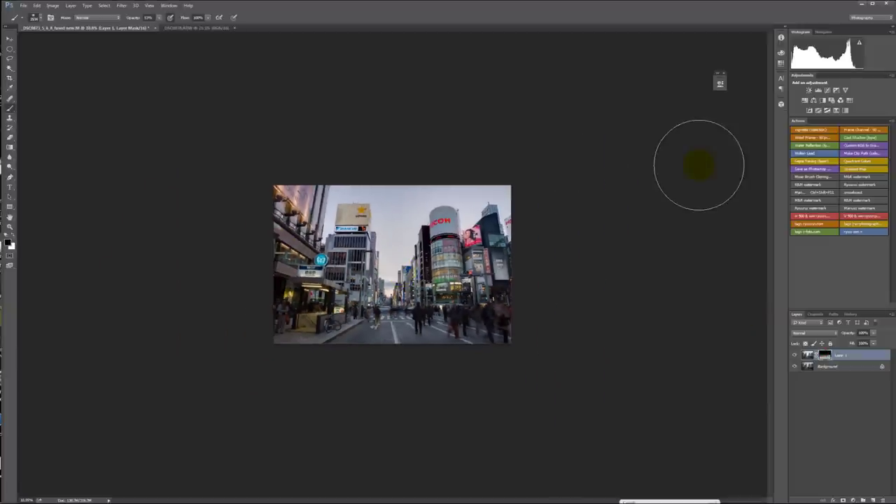
{"action": "left_click", "coordinate": [258, 410]}
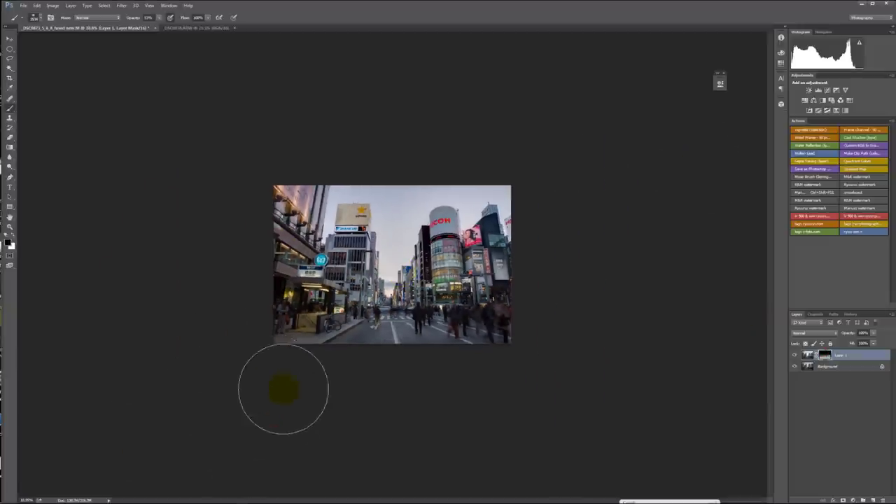
{"action": "left_click", "coordinate": [282, 391]}
{"action": "left_click", "coordinate": [296, 385]}
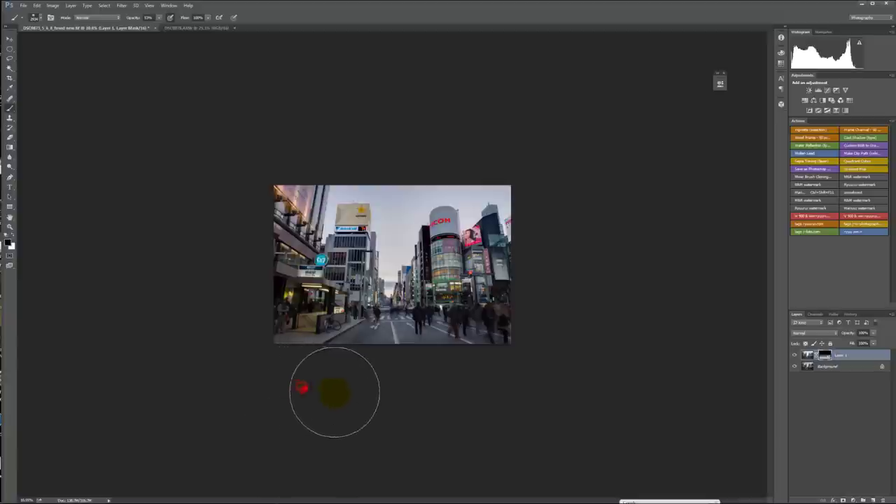
{"action": "left_click", "coordinate": [318, 388]}
{"action": "left_click", "coordinate": [368, 387]}
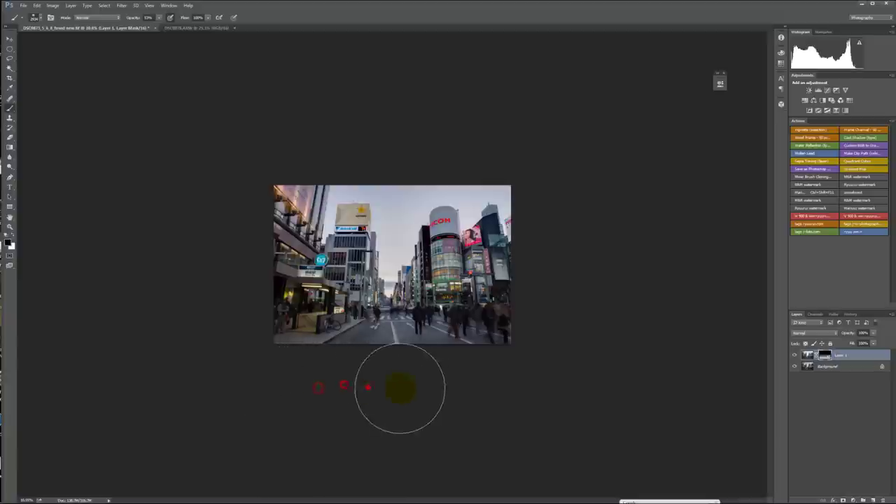
{"action": "left_click", "coordinate": [396, 388]}
{"action": "left_click", "coordinate": [427, 391]}
{"action": "left_click", "coordinate": [455, 390]}
{"action": "left_click", "coordinate": [509, 380]}
{"action": "left_click", "coordinate": [477, 383]}
{"action": "left_click", "coordinate": [406, 390]}
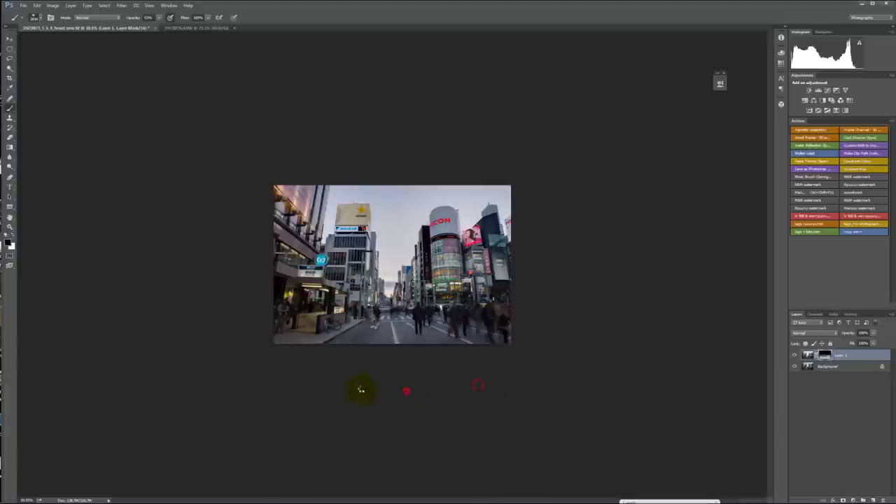
{"action": "left_click", "coordinate": [296, 375]}
{"action": "left_click", "coordinate": [279, 373]}
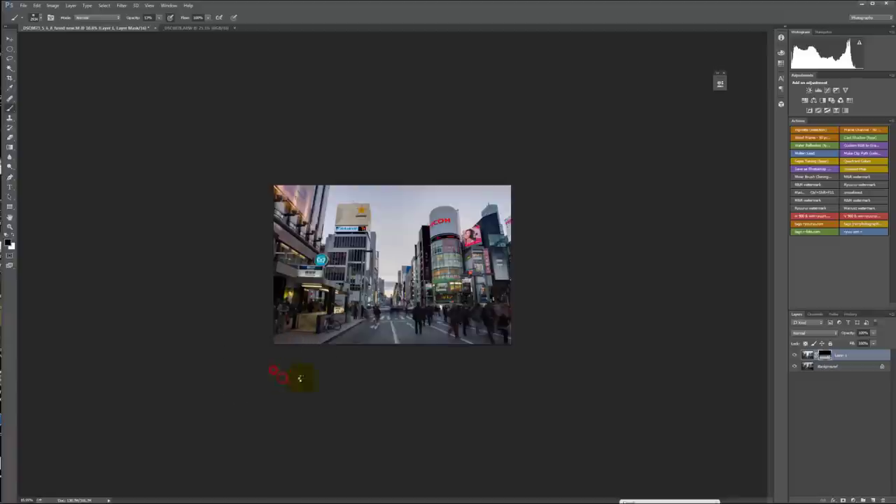
{"action": "left_click", "coordinate": [329, 376]}
{"action": "left_click", "coordinate": [326, 383]}
{"action": "left_click", "coordinate": [240, 334]}
{"action": "left_click", "coordinate": [321, 384]}
{"action": "left_click", "coordinate": [333, 384]}
{"action": "left_click", "coordinate": [372, 384]}
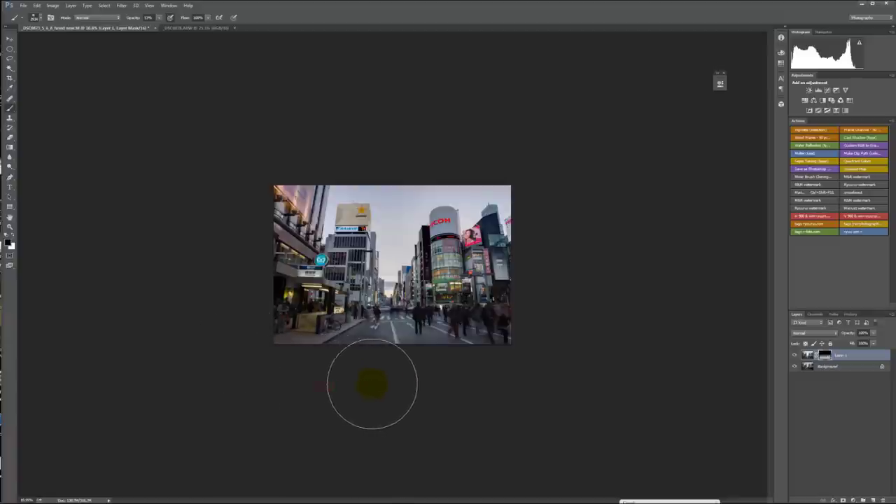
{"action": "left_click", "coordinate": [443, 383]}
{"action": "left_click", "coordinate": [515, 380]}
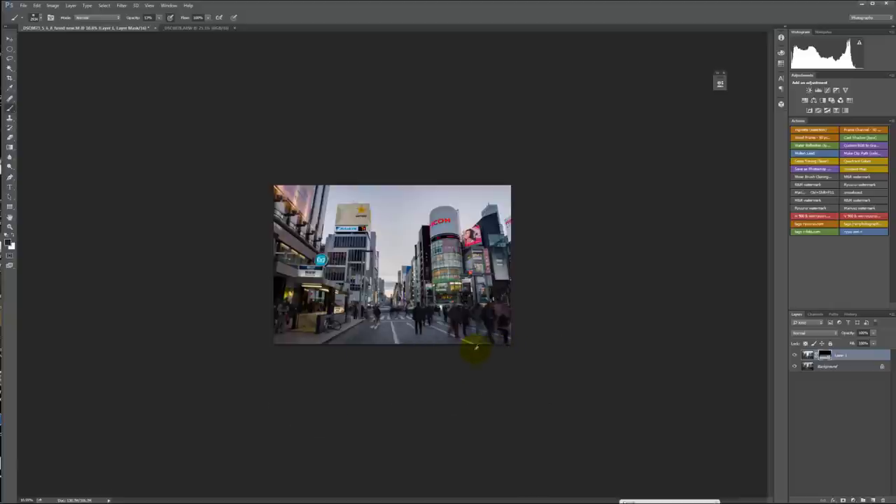
{"action": "left_click", "coordinate": [342, 384]}
{"action": "left_click", "coordinate": [438, 384]}
Compare the full photo with the upper layer's mask off and on, and with the layer itself hidden and shown
{"action": "key", "text": "ctrl+0"}
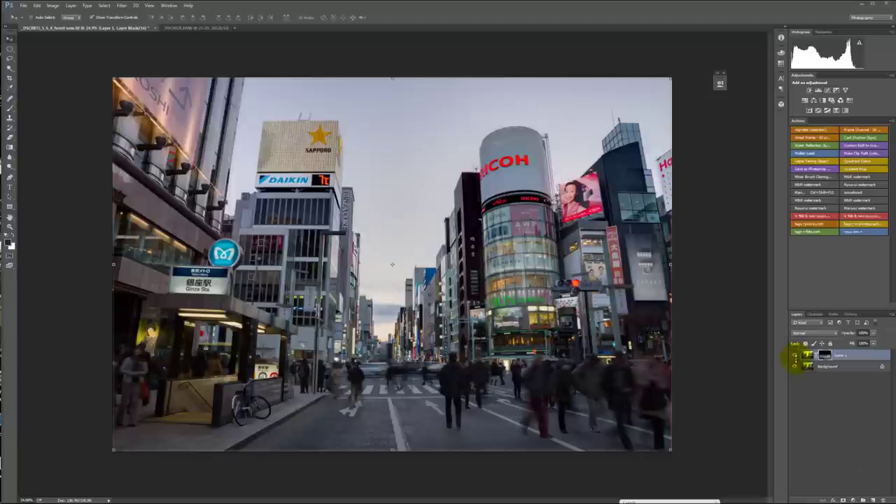
{"action": "left_click", "coordinate": [826, 356], "text": "shift"}
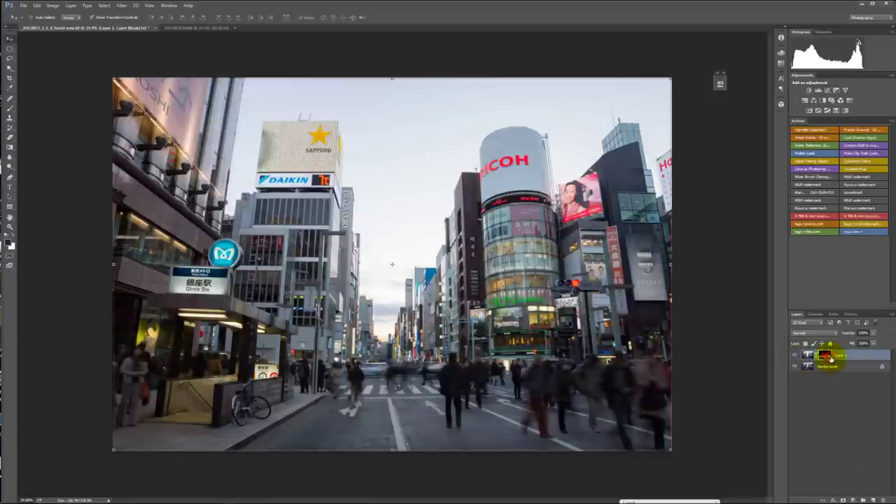
{"action": "left_click", "coordinate": [825, 356], "text": "shift"}
{"action": "left_click", "coordinate": [794, 355]}
{"action": "left_click", "coordinate": [794, 356]}
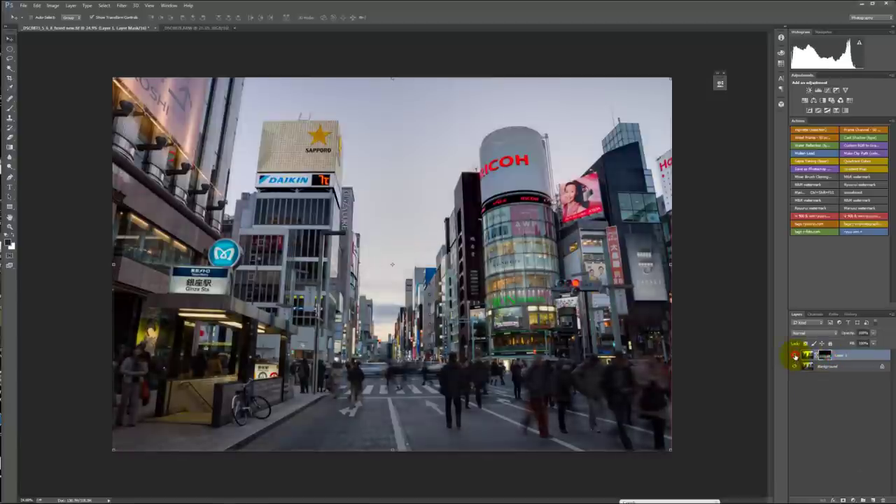
{"action": "left_click", "coordinate": [794, 356]}
{"action": "left_click", "coordinate": [794, 356]}
{"action": "left_click", "coordinate": [794, 355]}
{"action": "left_click", "coordinate": [794, 356]}
{"action": "left_click", "coordinate": [794, 355]}
{"action": "left_click", "coordinate": [795, 356]}
{"action": "left_click", "coordinate": [794, 355]}
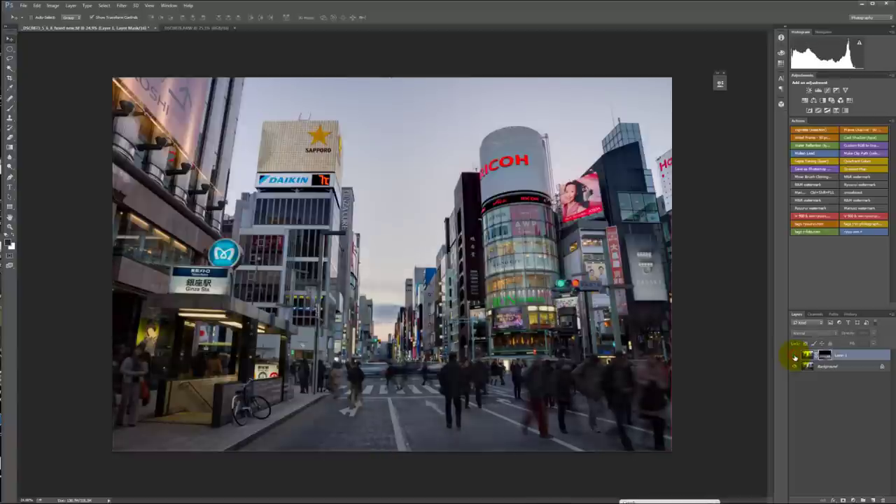
{"action": "left_click", "coordinate": [794, 355]}
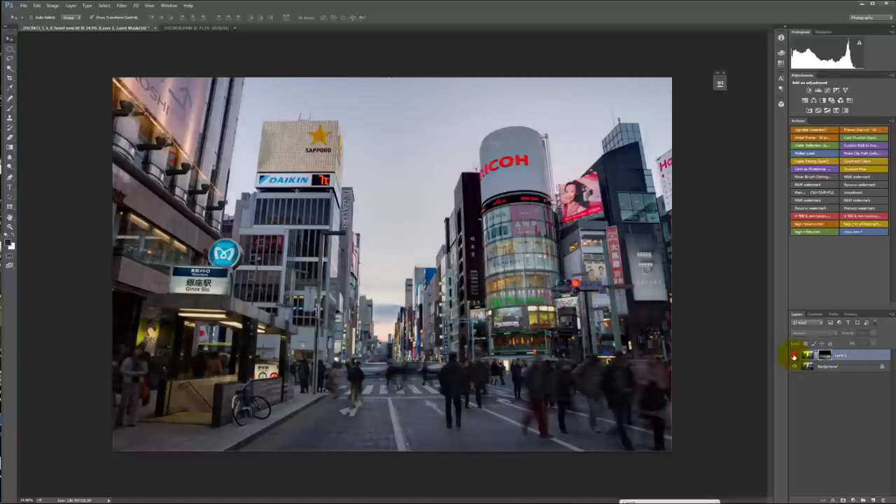
{"action": "left_click", "coordinate": [794, 355]}
{"action": "left_click", "coordinate": [794, 355]}
{"action": "left_click", "coordinate": [794, 355]}
Examine the video billboard, café windows and traffic light on the round building with the upper layer hidden and shown
{"action": "scroll", "coordinate": [615, 376], "scroll_direction": "up", "scroll_amount": 3}
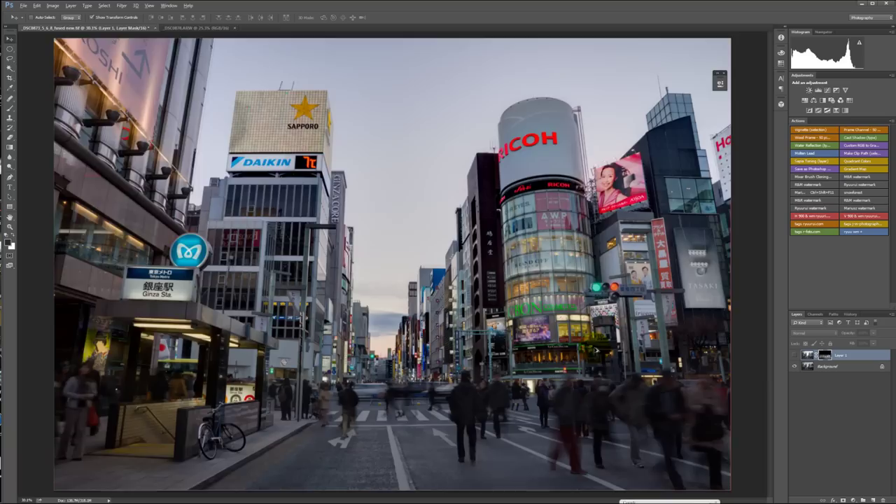
{"action": "scroll", "coordinate": [616, 375], "scroll_direction": "up", "scroll_amount": 6}
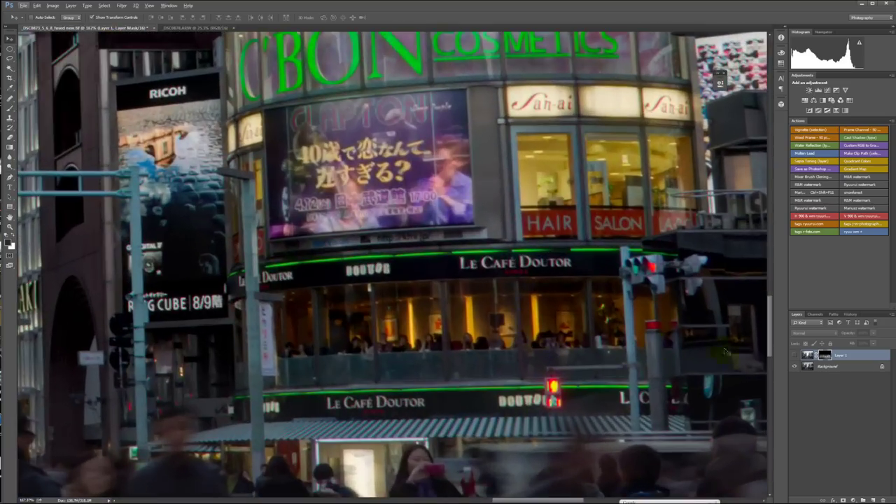
{"action": "left_click", "coordinate": [794, 355]}
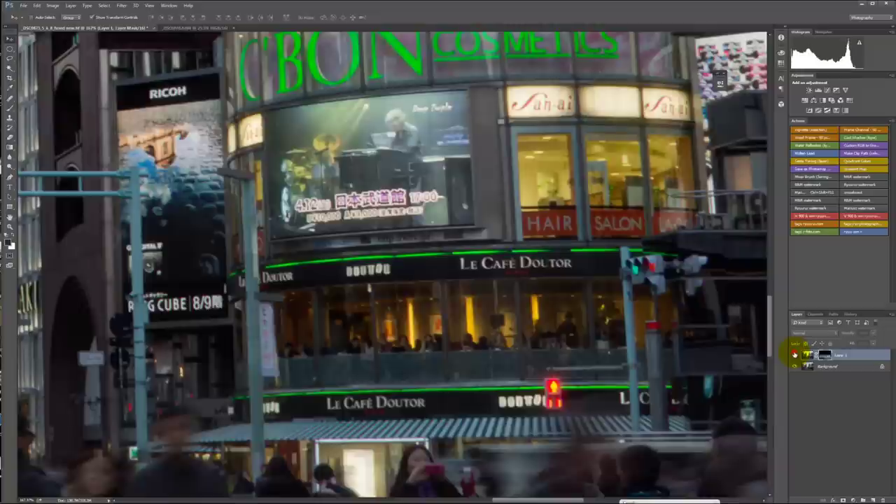
{"action": "left_click", "coordinate": [794, 356]}
{"action": "left_click", "coordinate": [794, 355]}
{"action": "left_click", "coordinate": [794, 355]}
{"action": "left_click", "coordinate": [794, 356]}
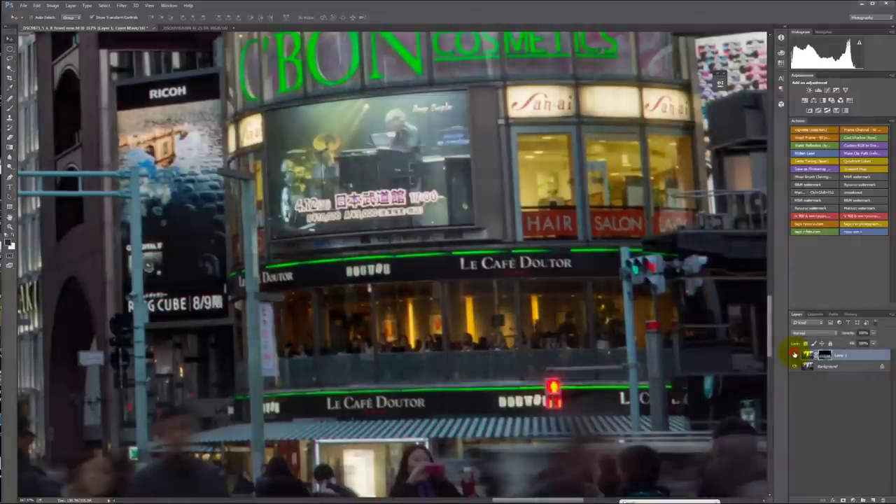
{"action": "left_click", "coordinate": [794, 356]}
{"action": "left_click", "coordinate": [794, 356]}
Paint black on the upper layer's mask over the people in the right-hand Le Café Doutor windows with a small brush
{"action": "key", "text": "b"}
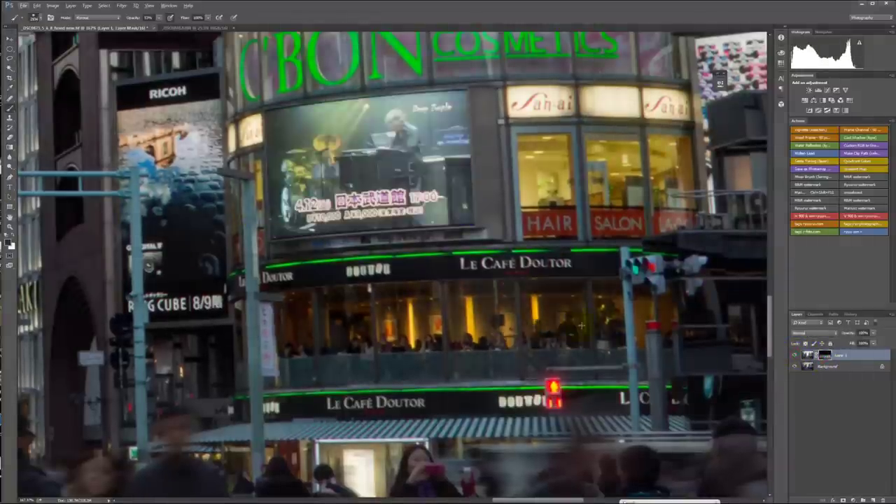
{"action": "key", "text": "backslash"}
{"action": "key", "text": "backslash"}
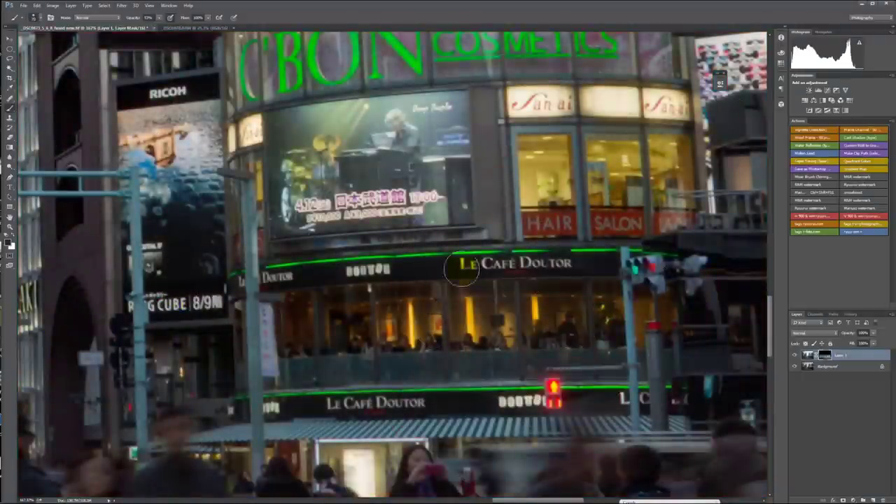
{"action": "key", "text": "x"}
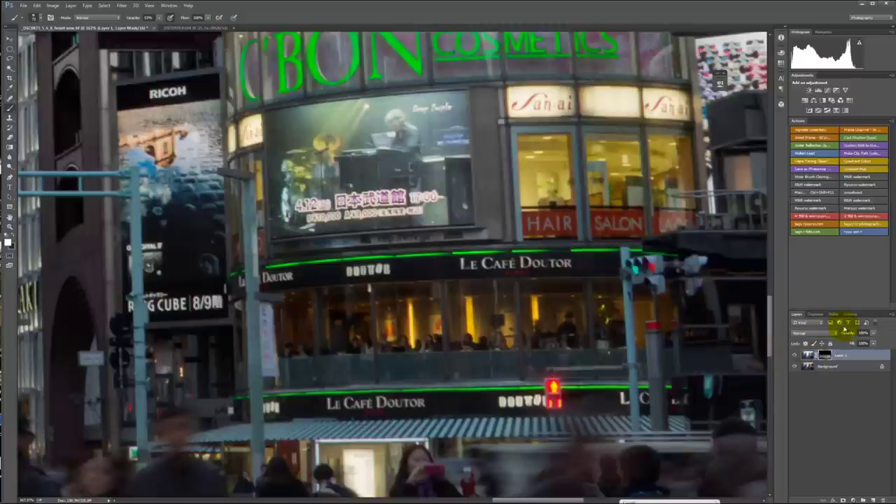
{"action": "left_click", "coordinate": [824, 355], "text": "shift"}
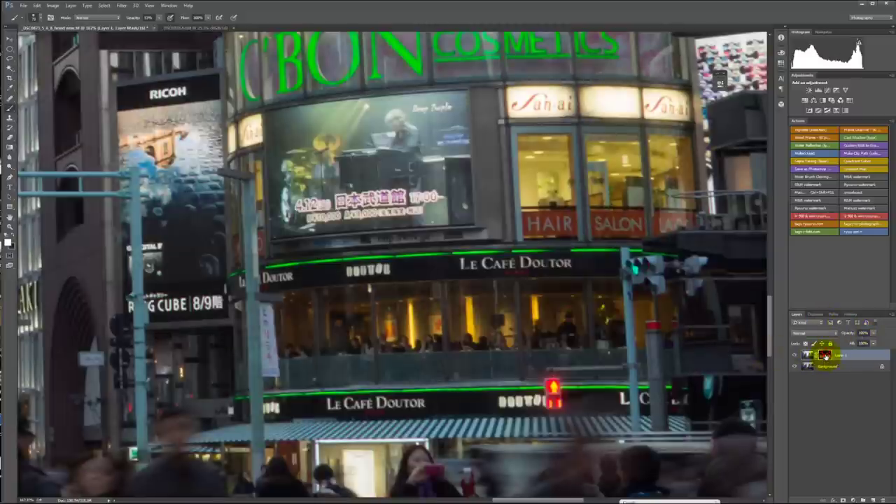
{"action": "left_click", "coordinate": [824, 356], "text": "shift"}
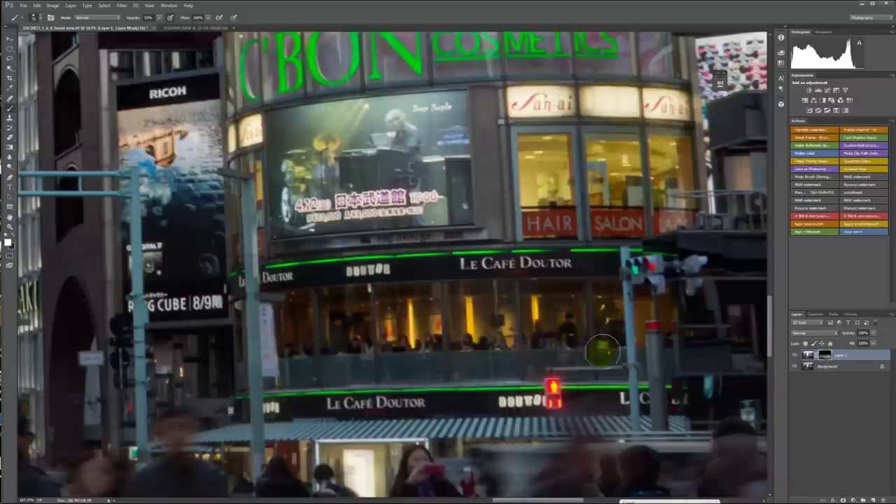
{"action": "key", "text": "x"}
{"action": "mouse_move", "coordinate": [563, 320]}
{"action": "left_mouse_down"}
{"action": "mouse_move", "coordinate": [570, 324]}
{"action": "mouse_move", "coordinate": [527, 331]}
{"action": "left_mouse_up"}
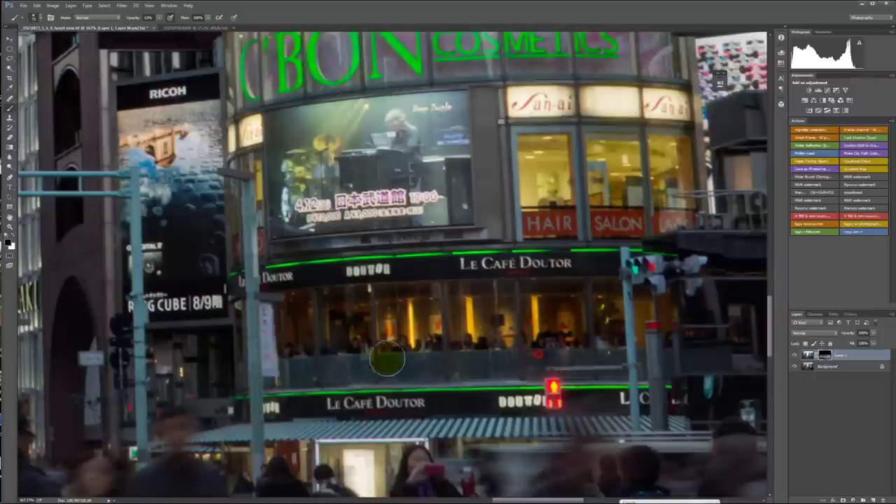
Compare the round building's billboard, café windows and traffic light with the upper layer hidden and shown, and with its mask off and on
{"action": "scroll", "coordinate": [599, 337], "scroll_direction": "down", "scroll_amount": 5}
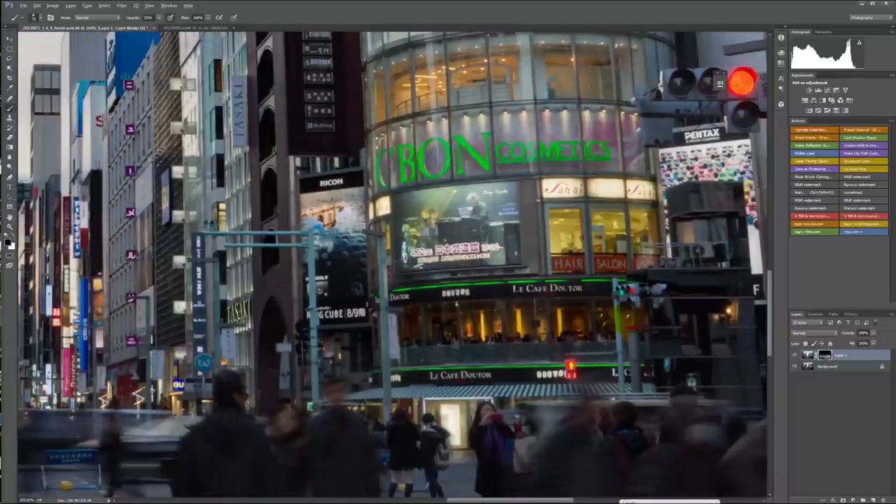
{"action": "scroll", "coordinate": [599, 337], "scroll_direction": "up", "scroll_amount": 4}
{"action": "left_click", "coordinate": [793, 355]}
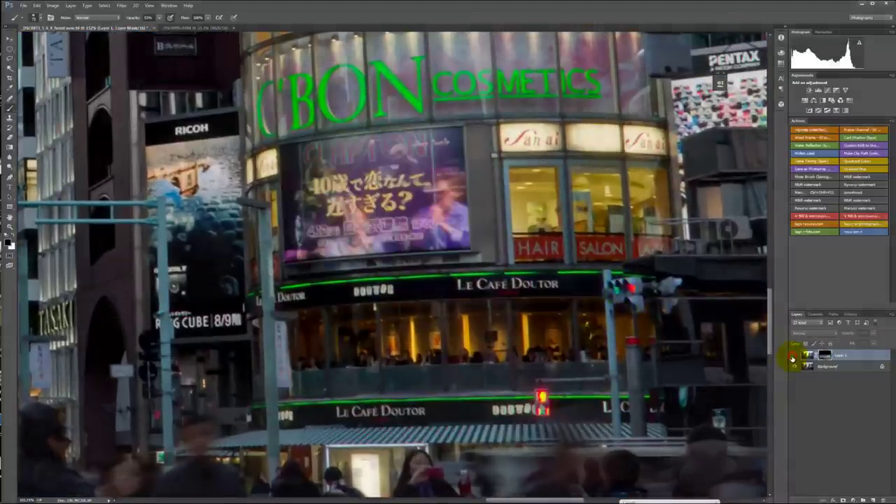
{"action": "left_click", "coordinate": [793, 356]}
{"action": "left_click", "coordinate": [822, 356], "text": "shift"}
{"action": "left_click", "coordinate": [822, 356], "text": "shift"}
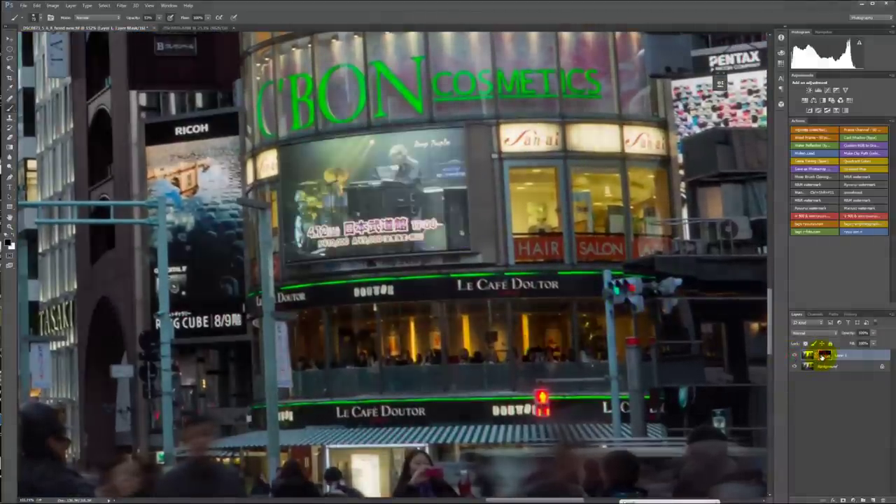
{"action": "left_click", "coordinate": [822, 355], "text": "shift"}
{"action": "left_click", "coordinate": [822, 355], "text": "shift"}
Stamp both layers into a new merged layer on top and hide the two source layers
{"action": "scroll", "coordinate": [644, 330], "scroll_direction": "down", "scroll_amount": 10}
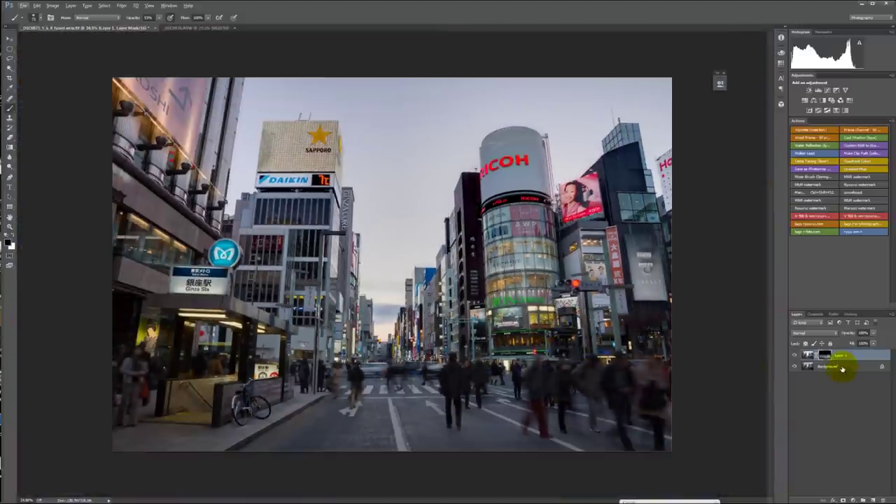
{"action": "left_click", "coordinate": [842, 367], "text": "shift"}
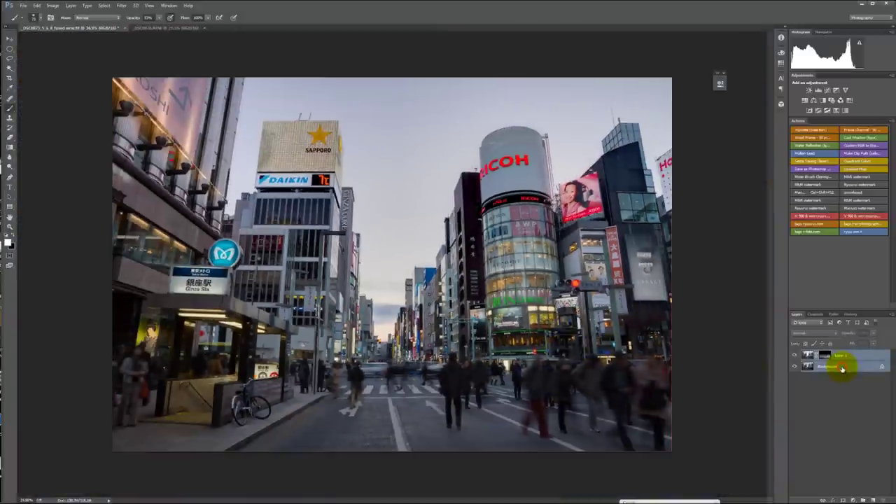
{"action": "key", "text": "ctrl+alt+shift+e"}
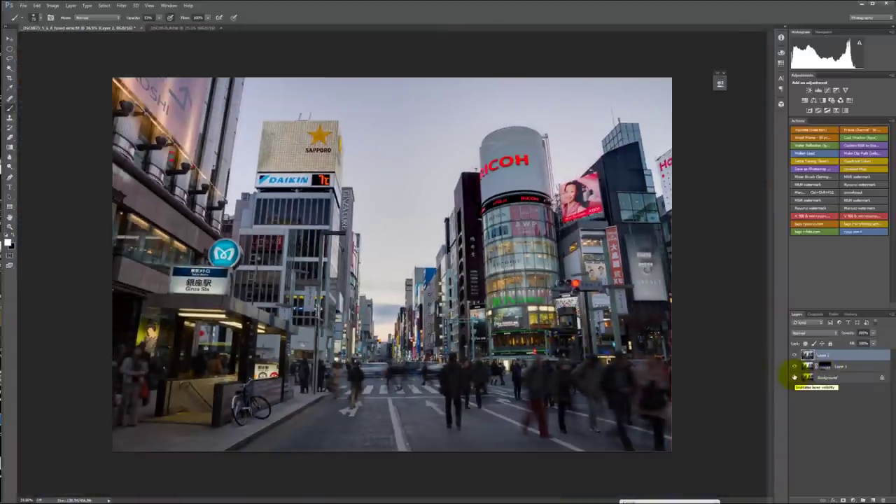
{"action": "left_click_drag", "start_coordinate": [794, 366], "coordinate": [794, 378]}
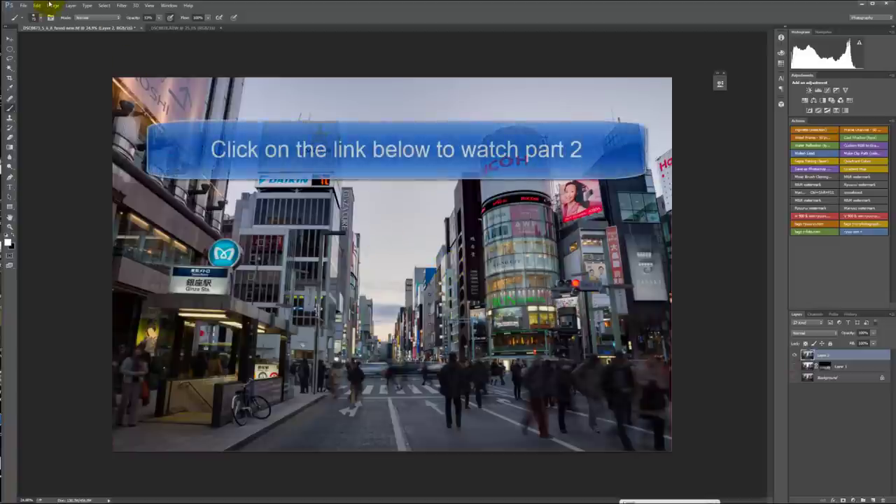
Save the layered photo as a Photoshop PSD file in the Tokyo Ginza 20140114 folder, keeping the suggested file name
{"action": "left_click", "coordinate": [23, 6]}
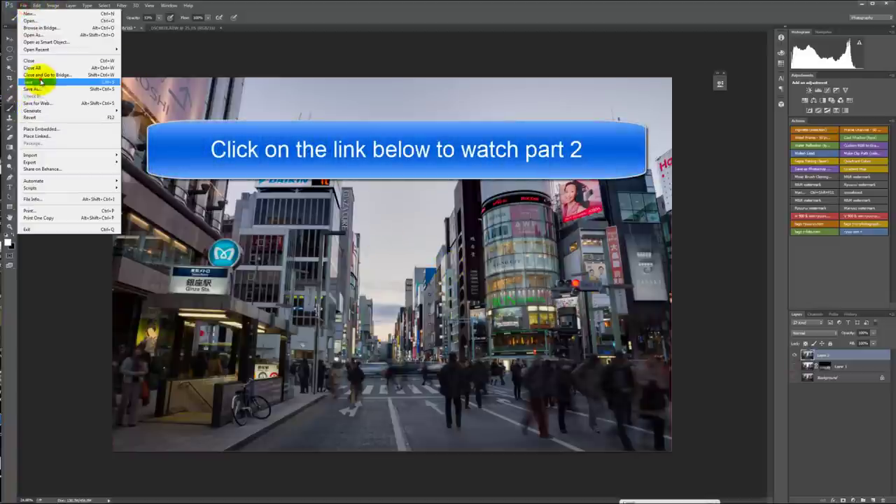
{"action": "left_click", "coordinate": [40, 83]}
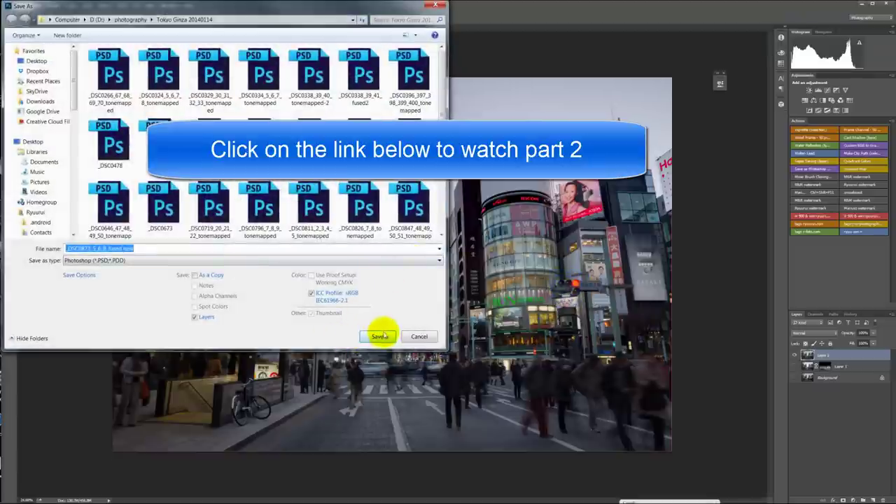
{"action": "left_click", "coordinate": [378, 336]}
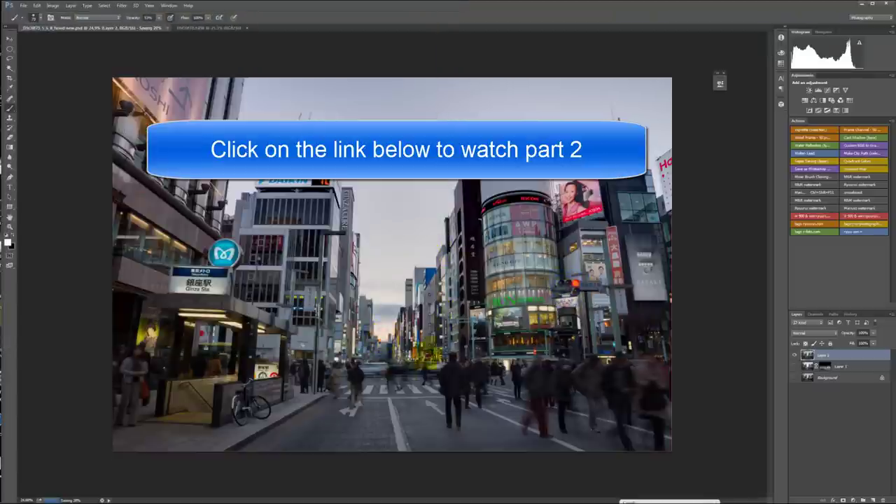